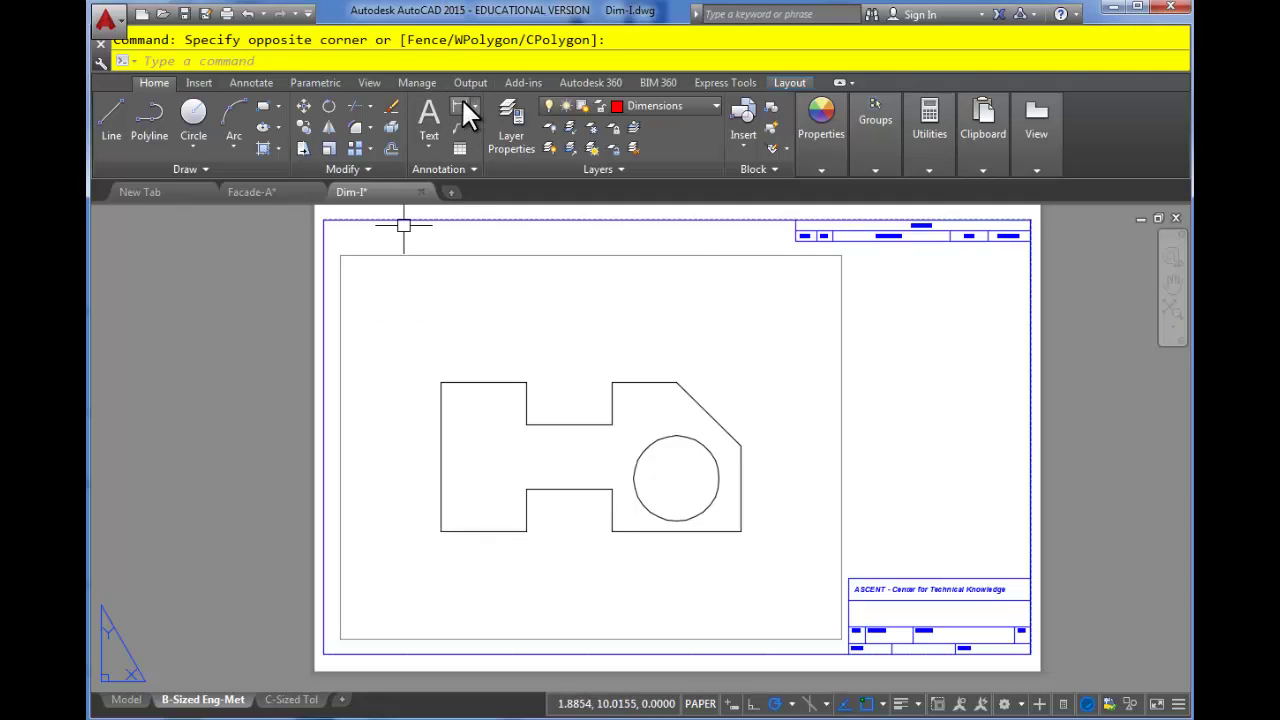
- Add a 3.50 vertical linear dimension along the part's left edge, placed left of the part
left_click(463, 104)
left_click(441, 531)
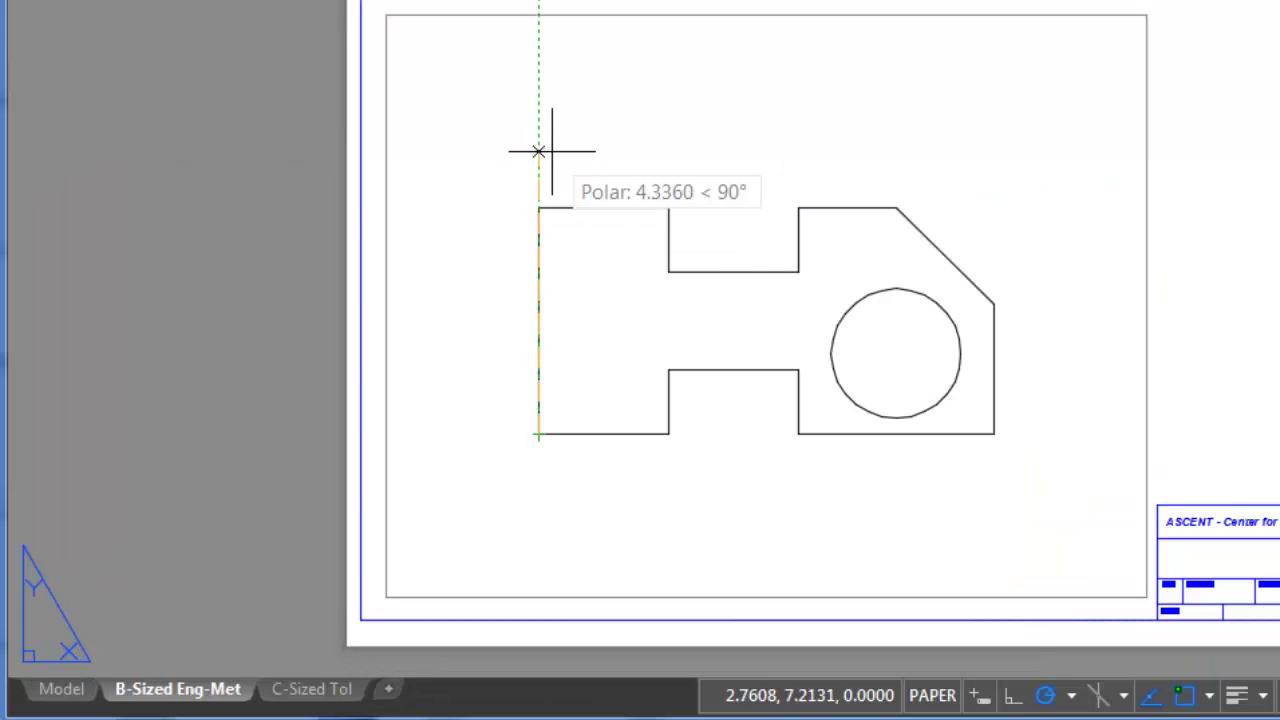
left_click(538, 208)
left_click(500, 306)
scroll(536, 311, "up", 4)
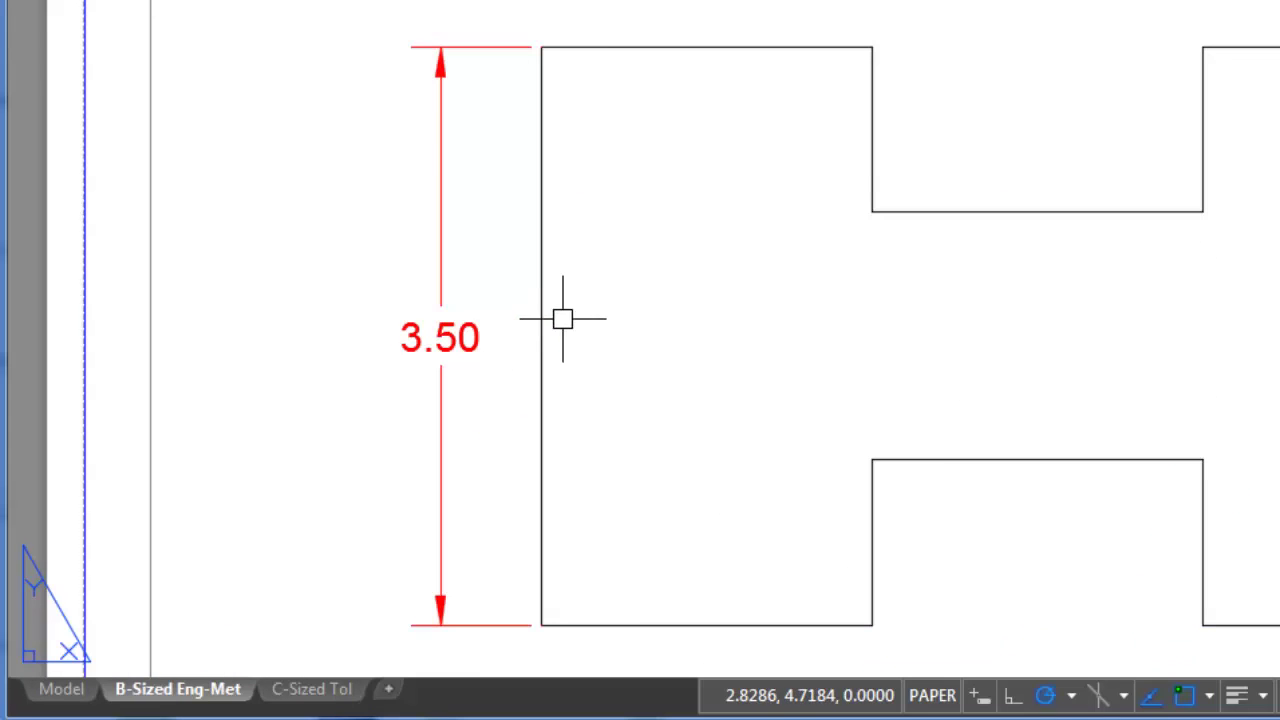
scroll(700, 370, "down", 2)
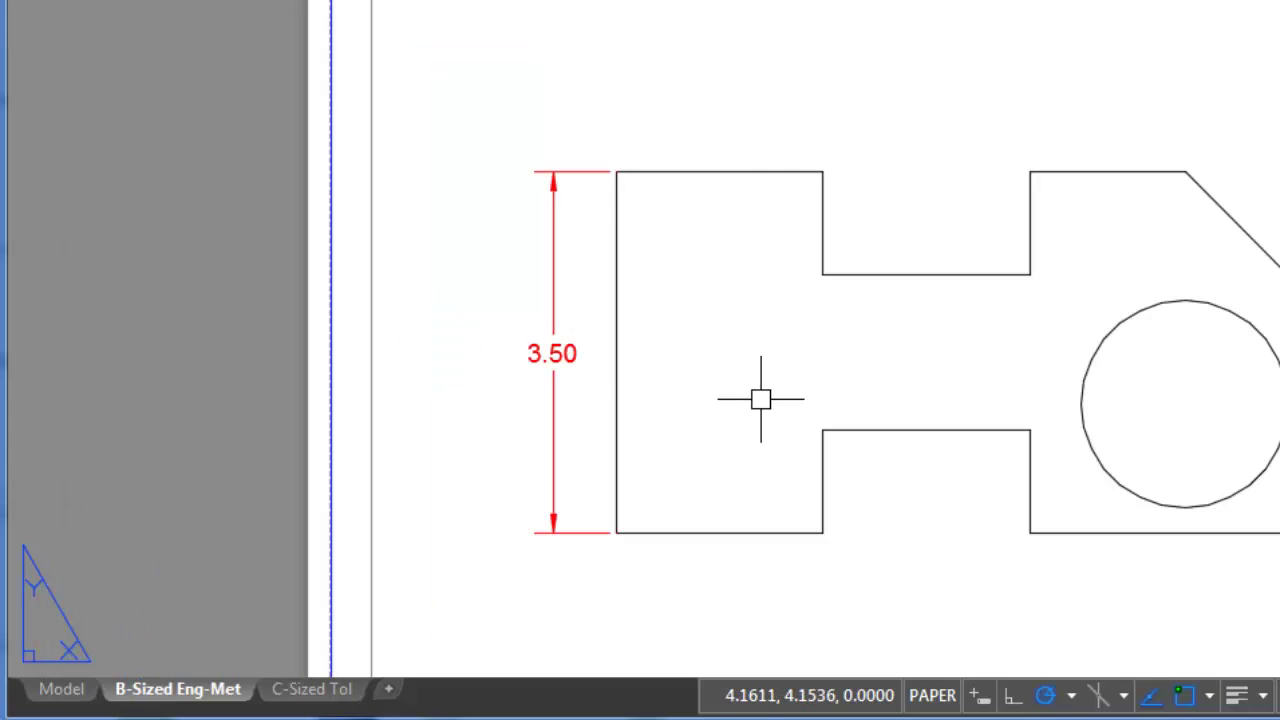
- In model space, stretch the part's lower-left profile downward
left_click(70, 693)
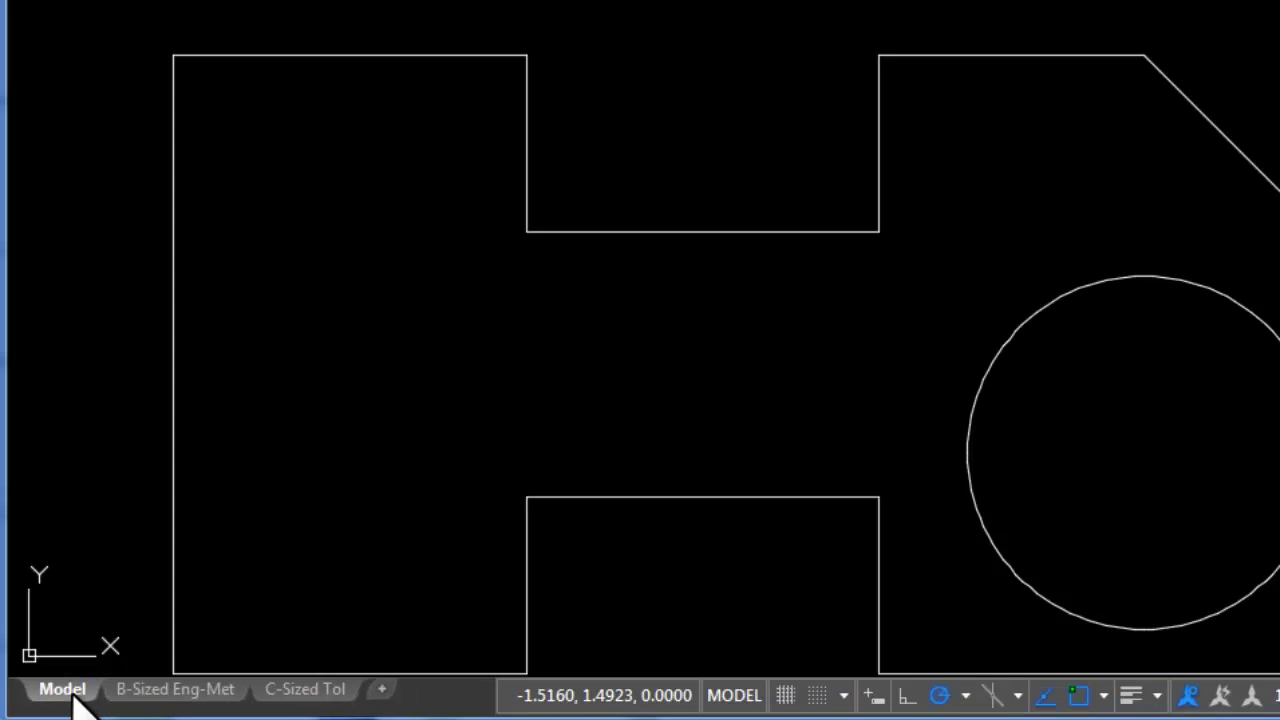
scroll(620, 568, "down", 2)
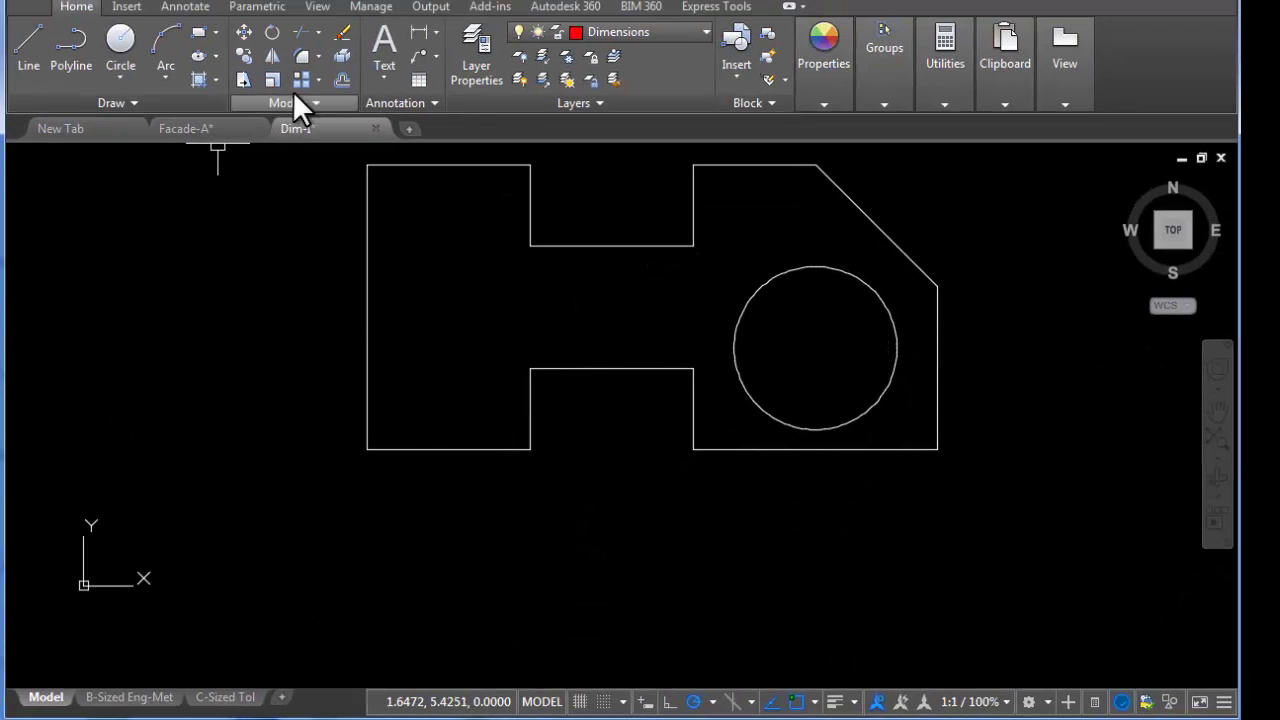
left_click(250, 80)
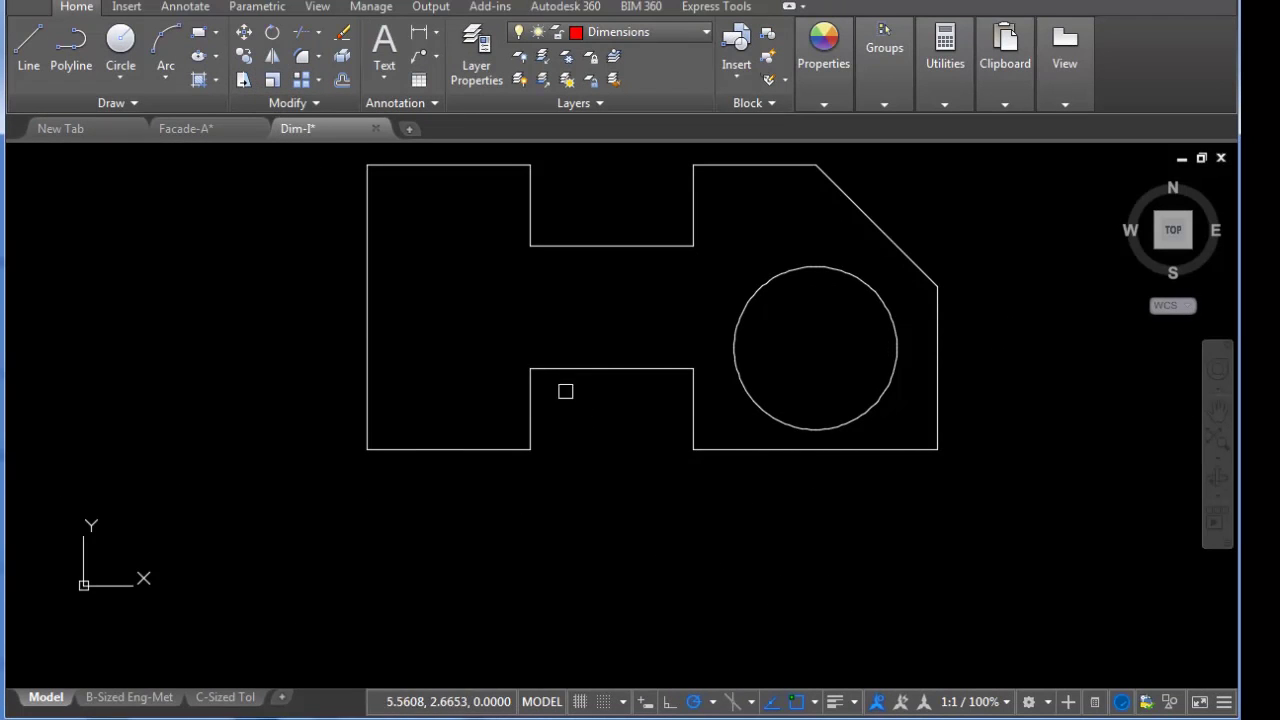
left_click(574, 432)
left_click(321, 473)
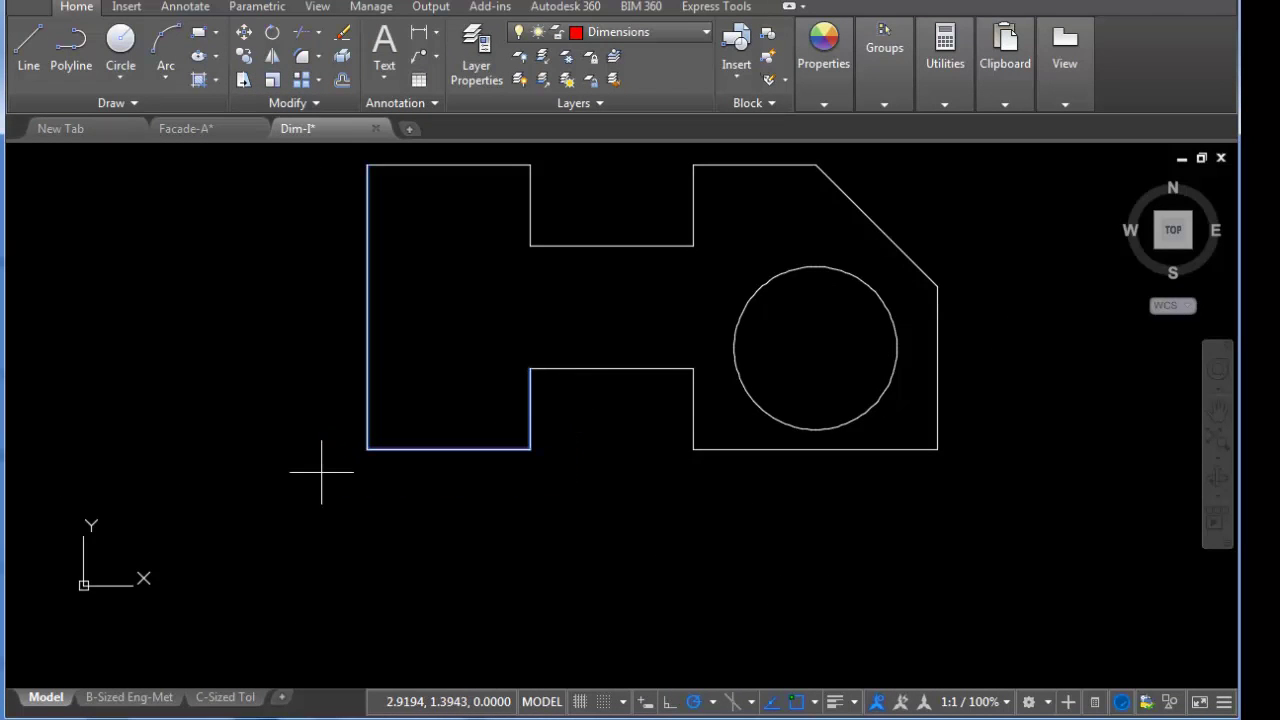
left_click(335, 473)
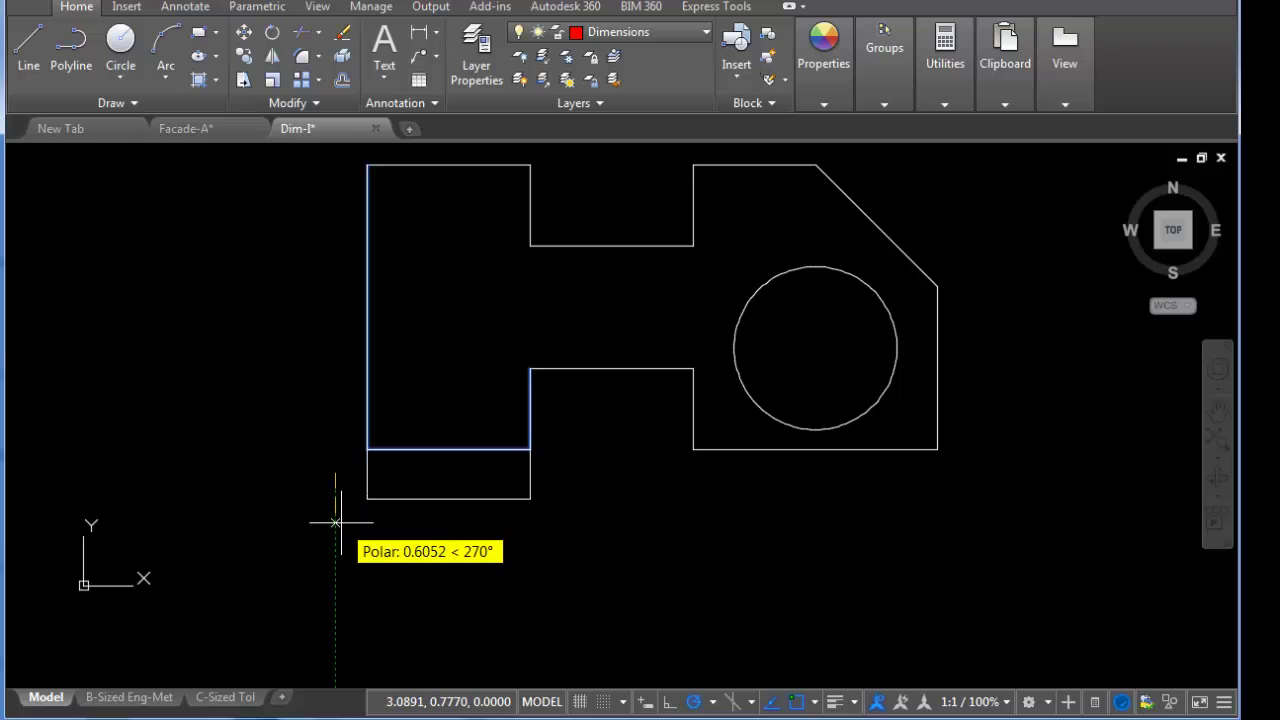
left_click(338, 535)
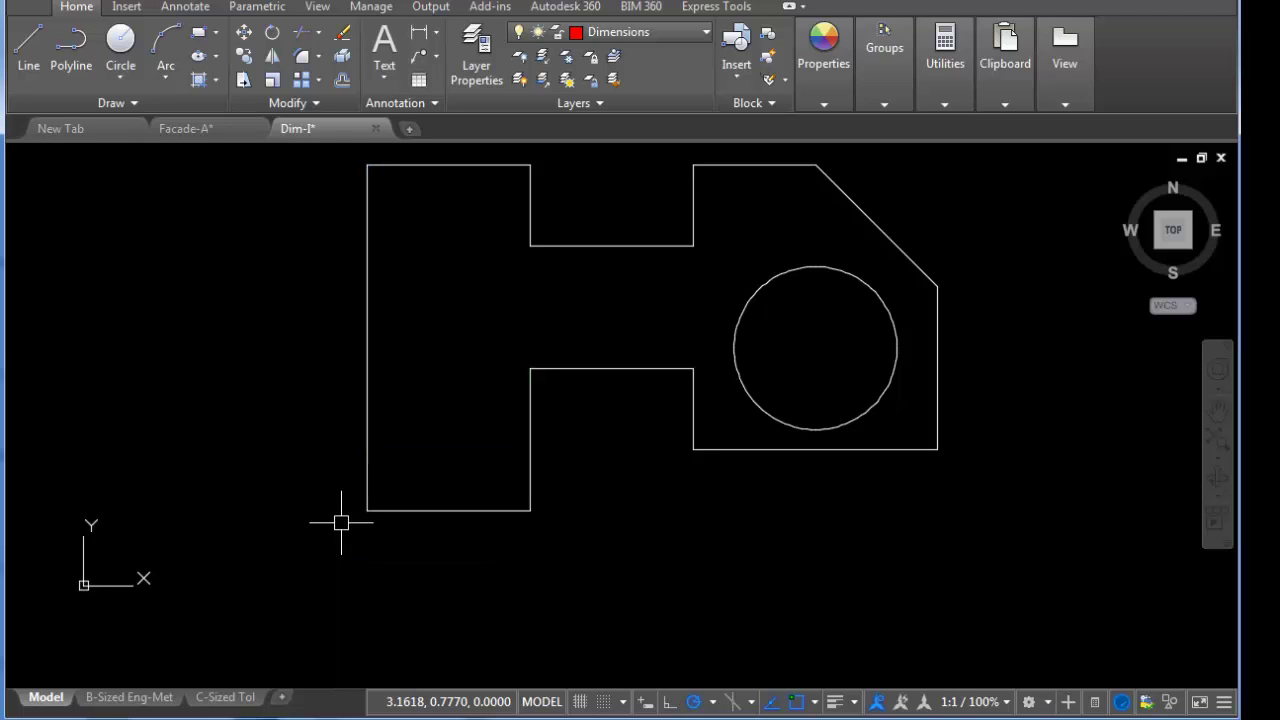
- Confirm the layout dimension reads 4.25, then undo back to the original 3.50 height
left_click(106, 698)
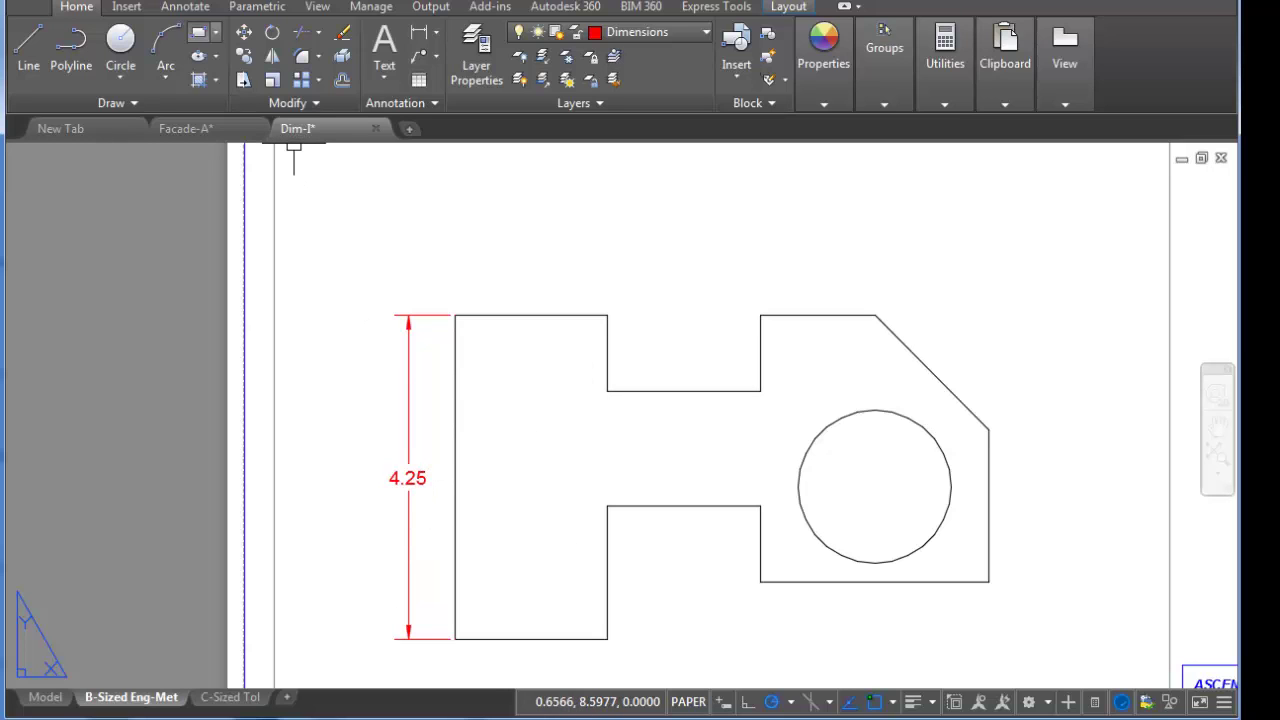
key("ctrl+Page_Up")
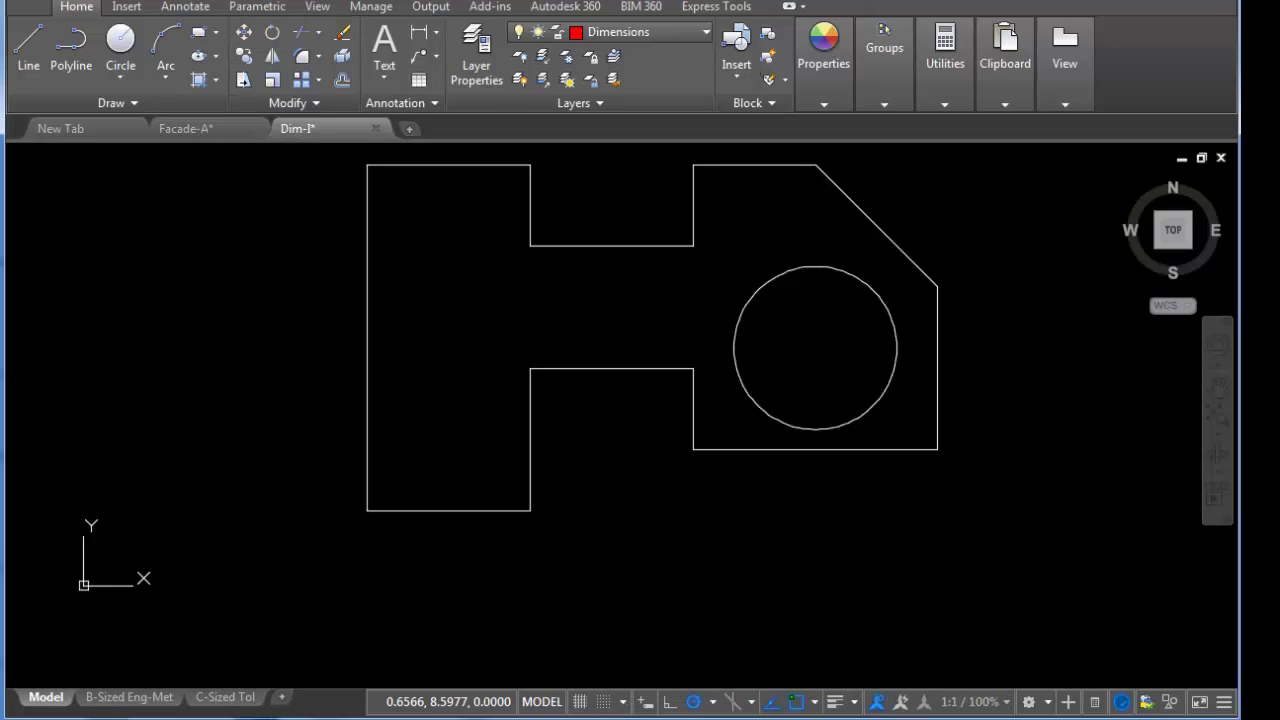
scroll(293, 150, "up", 2)
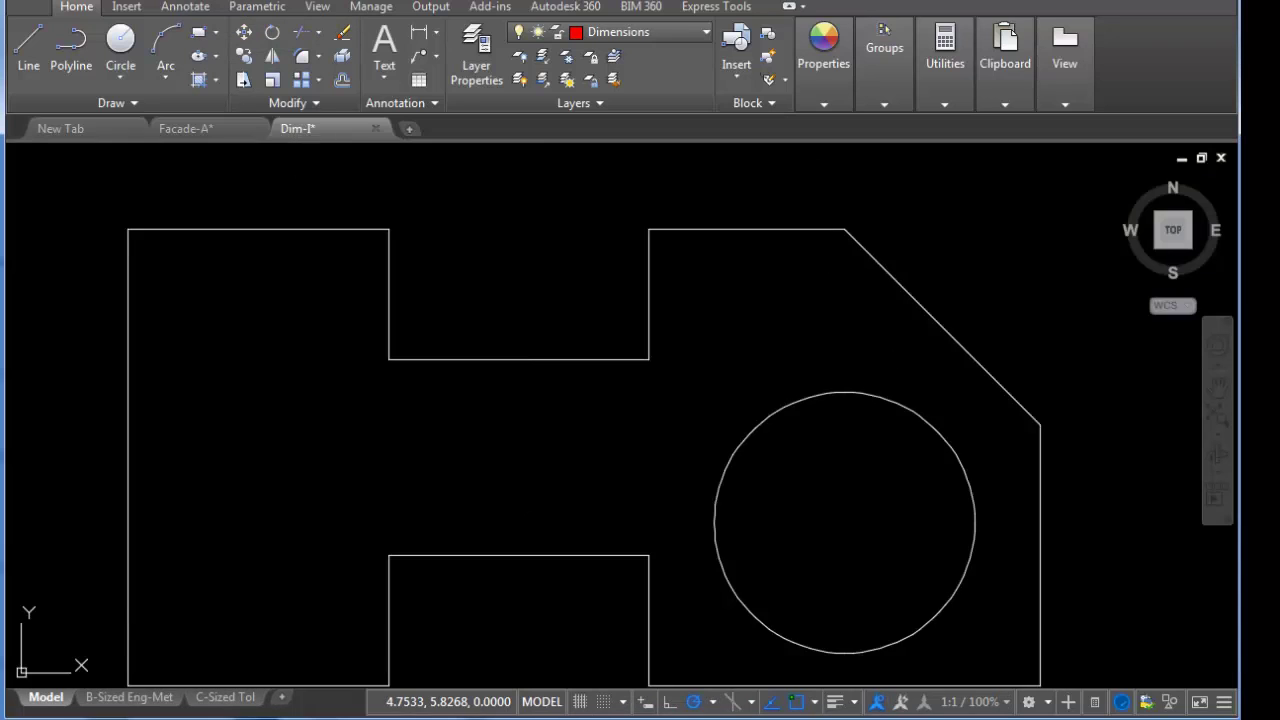
key("ctrl+Page_Down")
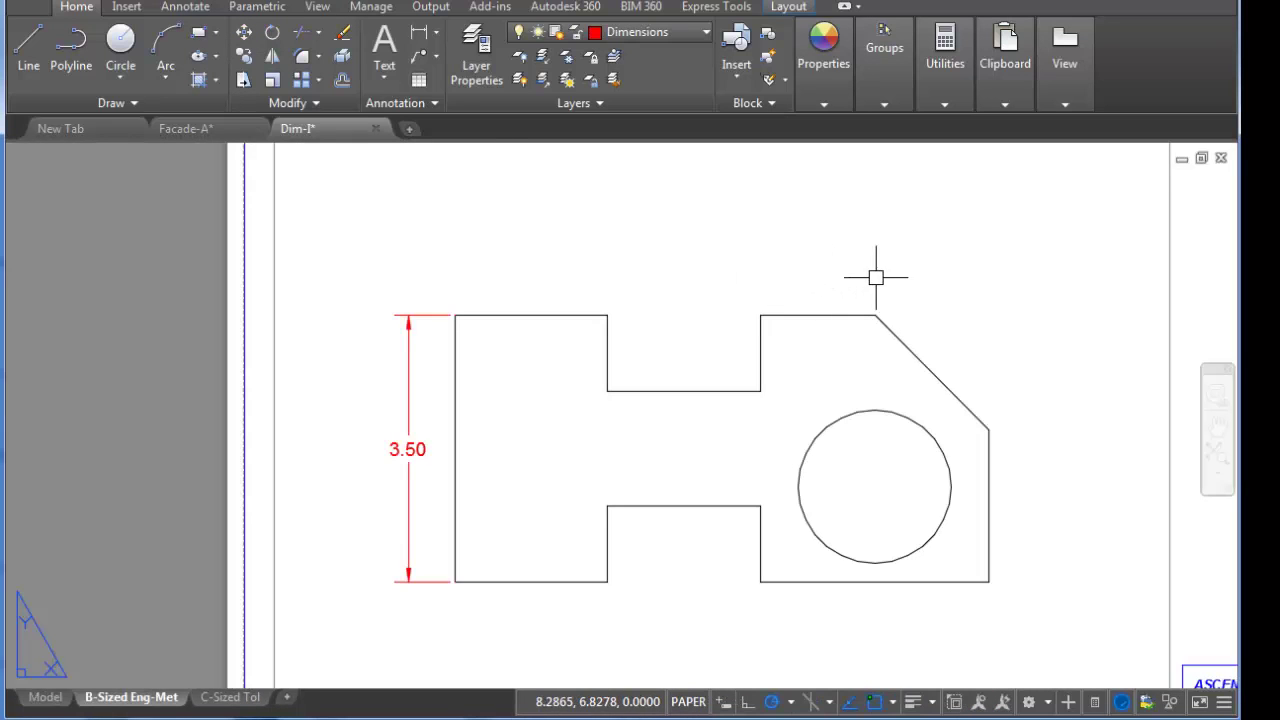
- Dimension the right section's top width as 3.00, placed above the part
middle_click_drag(1023, 289, 834, 305)
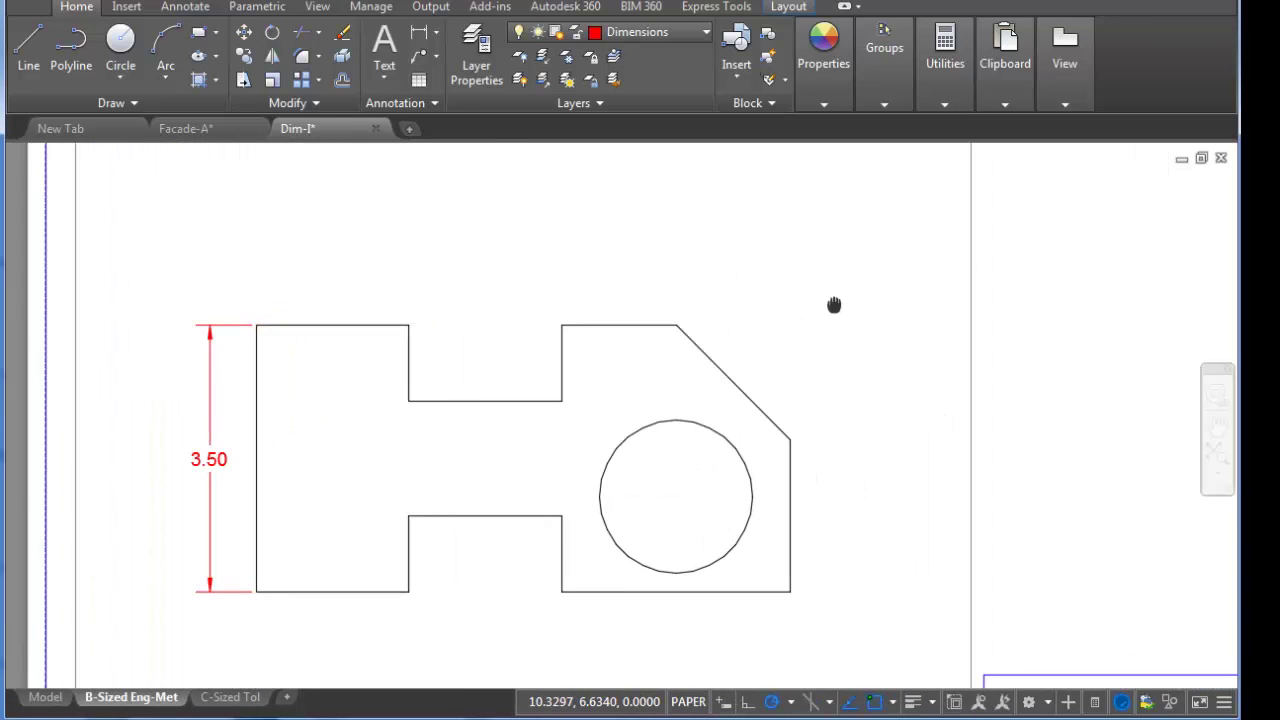
left_click(420, 40)
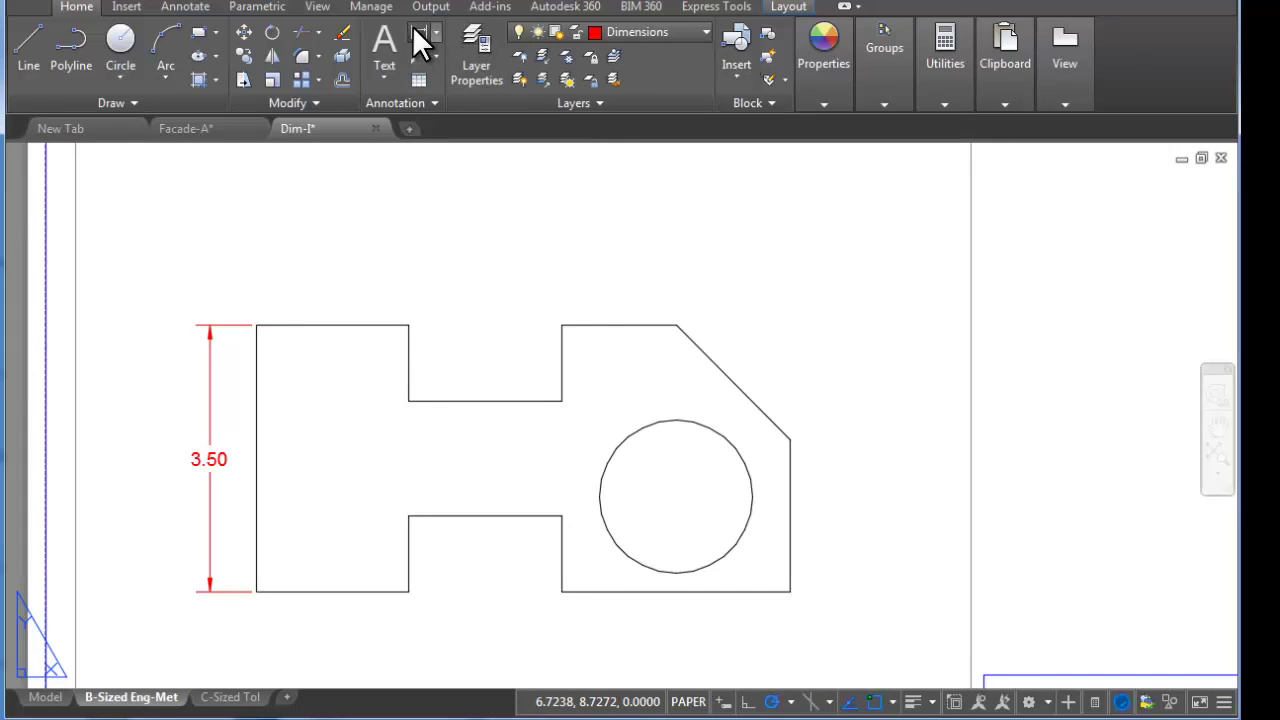
left_click(562, 325)
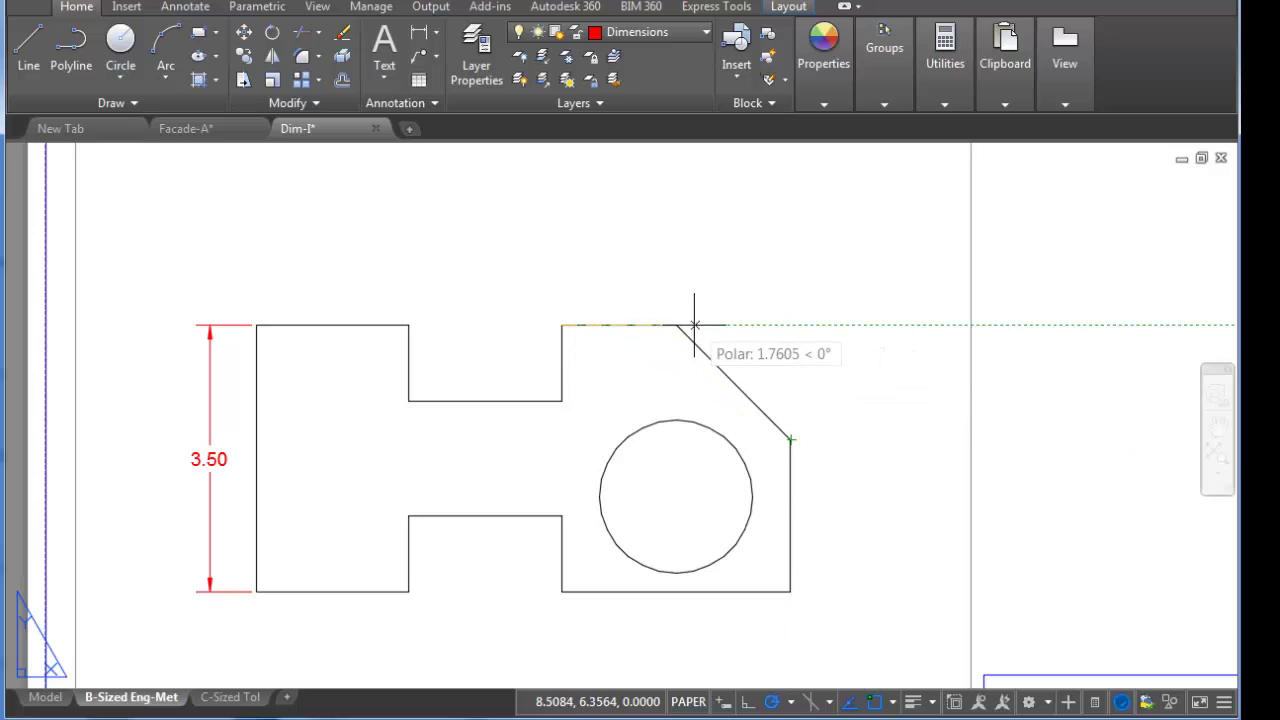
left_click(791, 325)
left_click(755, 257)
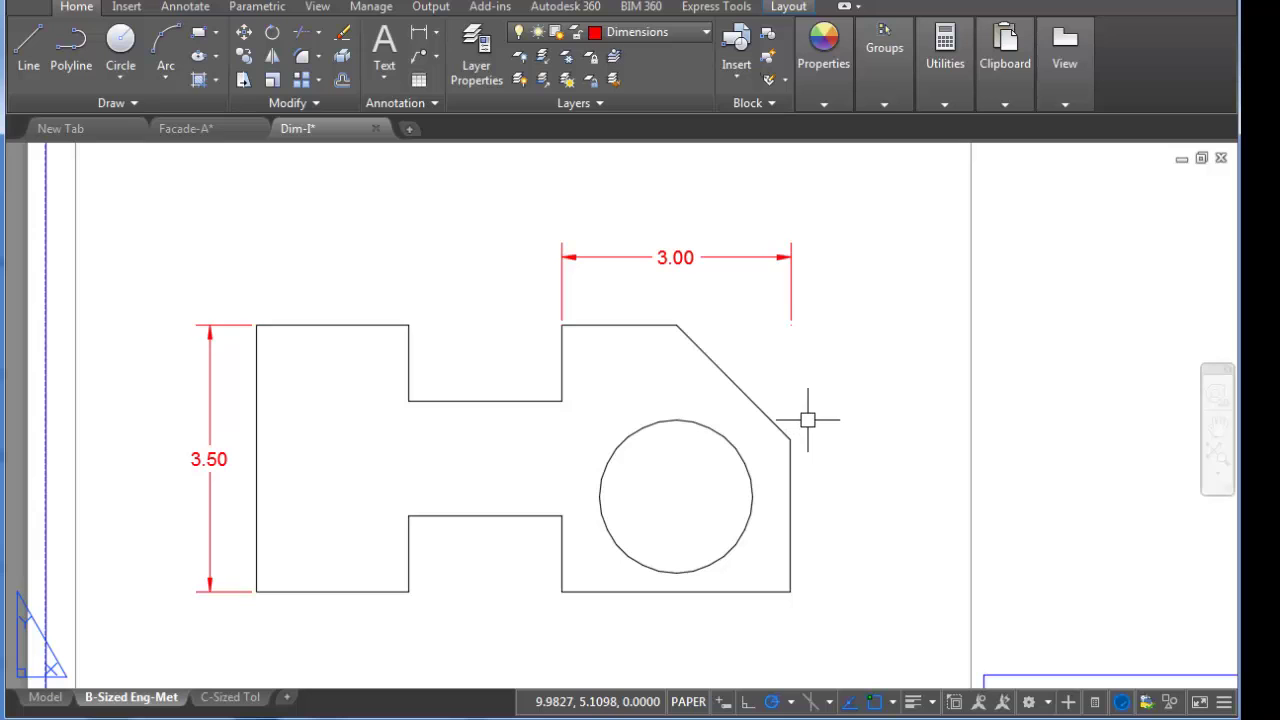
left_click(40, 698)
scroll(565, 398, "down", 2)
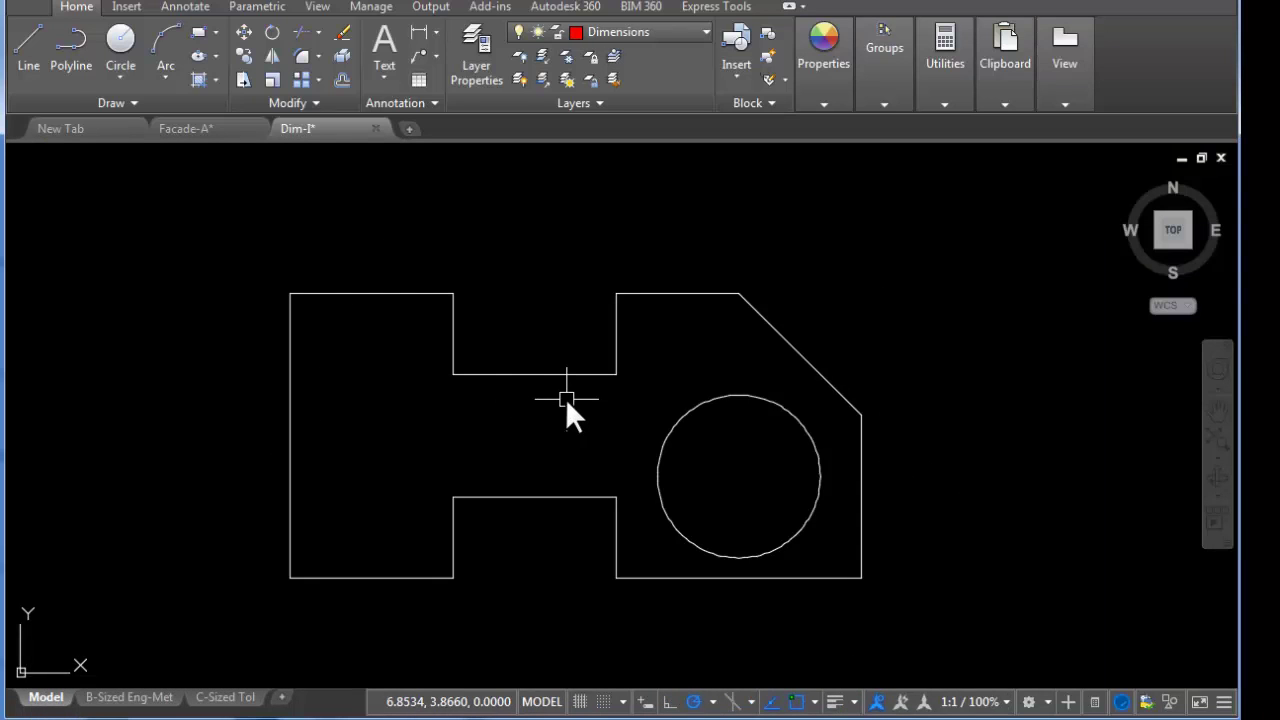
middle_click_drag(565, 398, 442, 372)
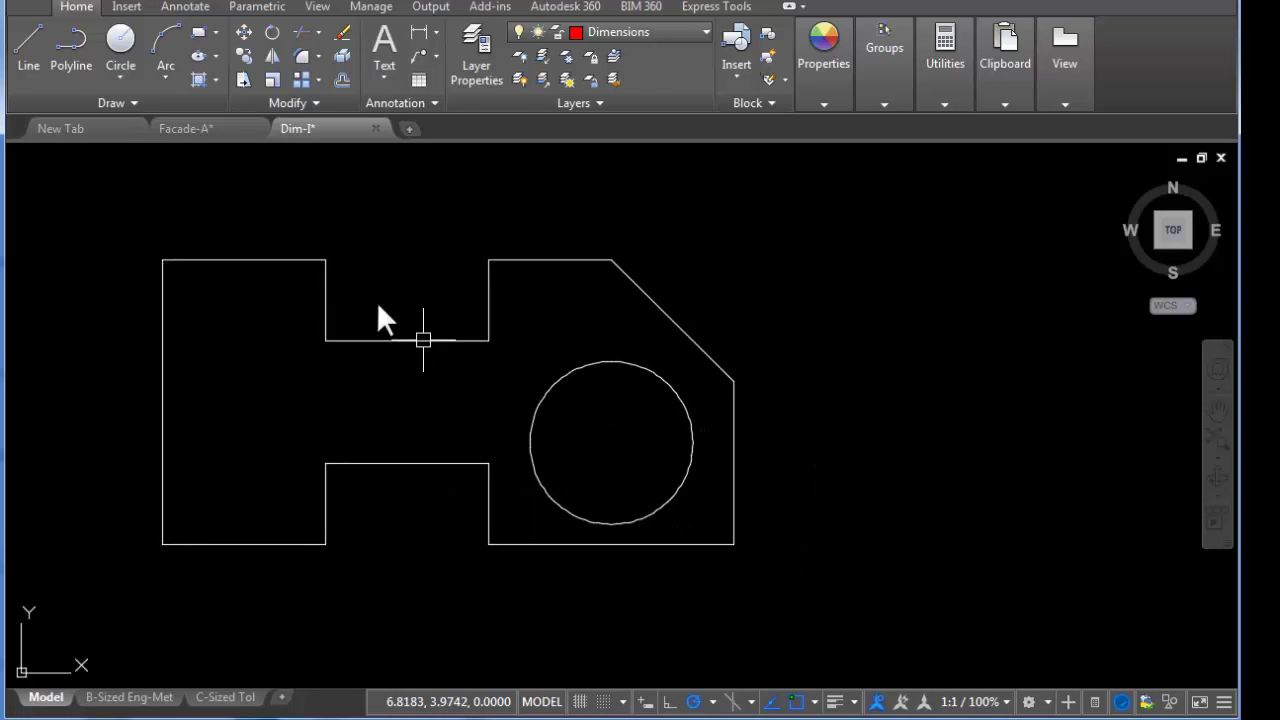
left_click(837, 303)
left_click(714, 577)
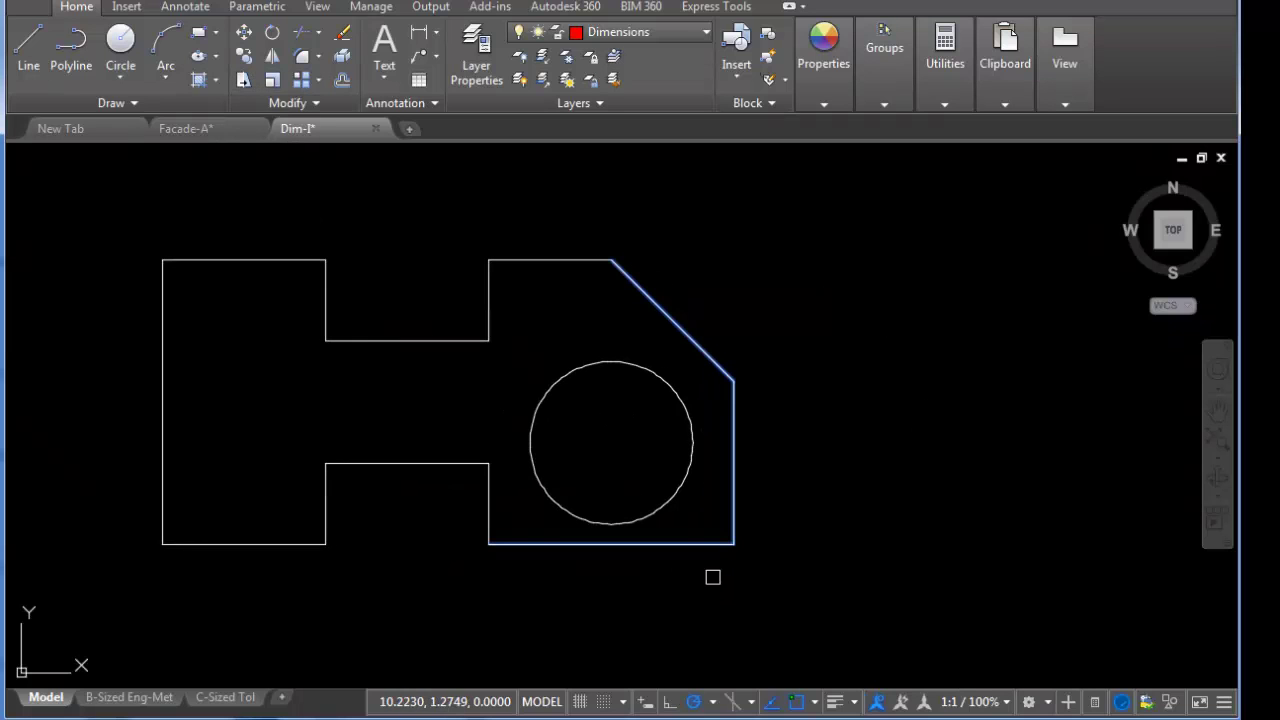
key("Return")
left_click(708, 577)
left_click(810, 573)
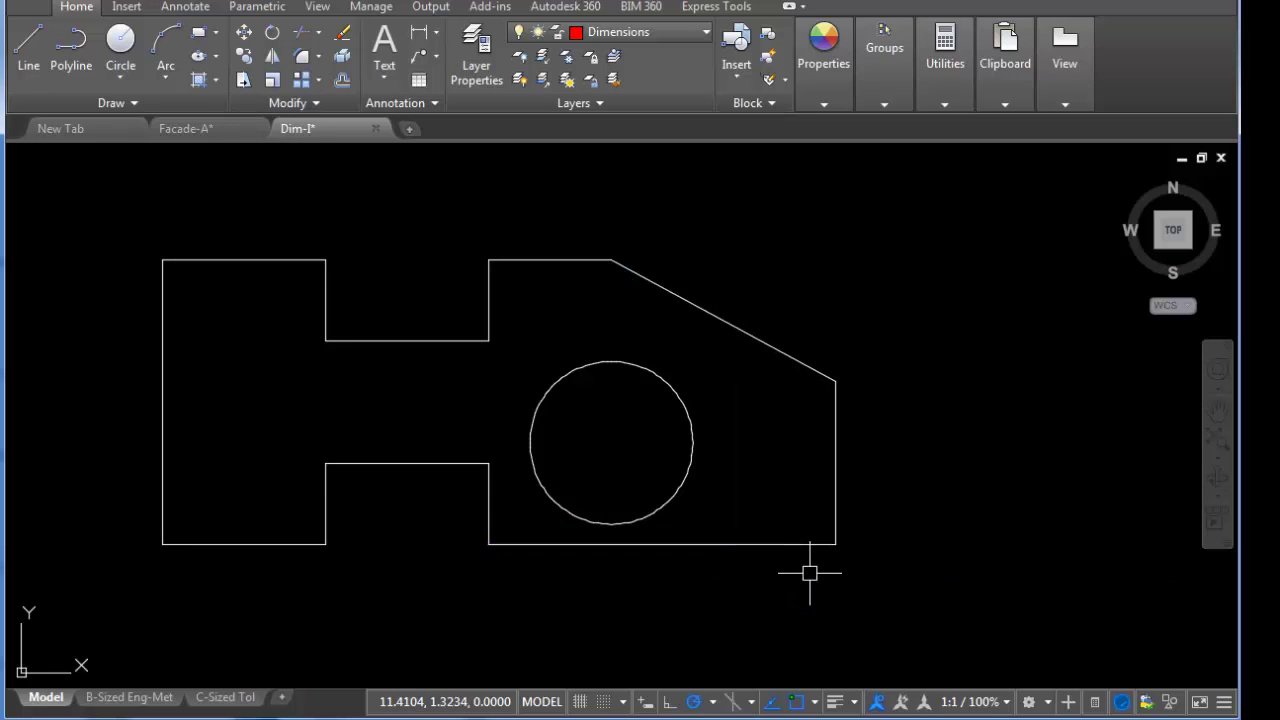
left_click(132, 698)
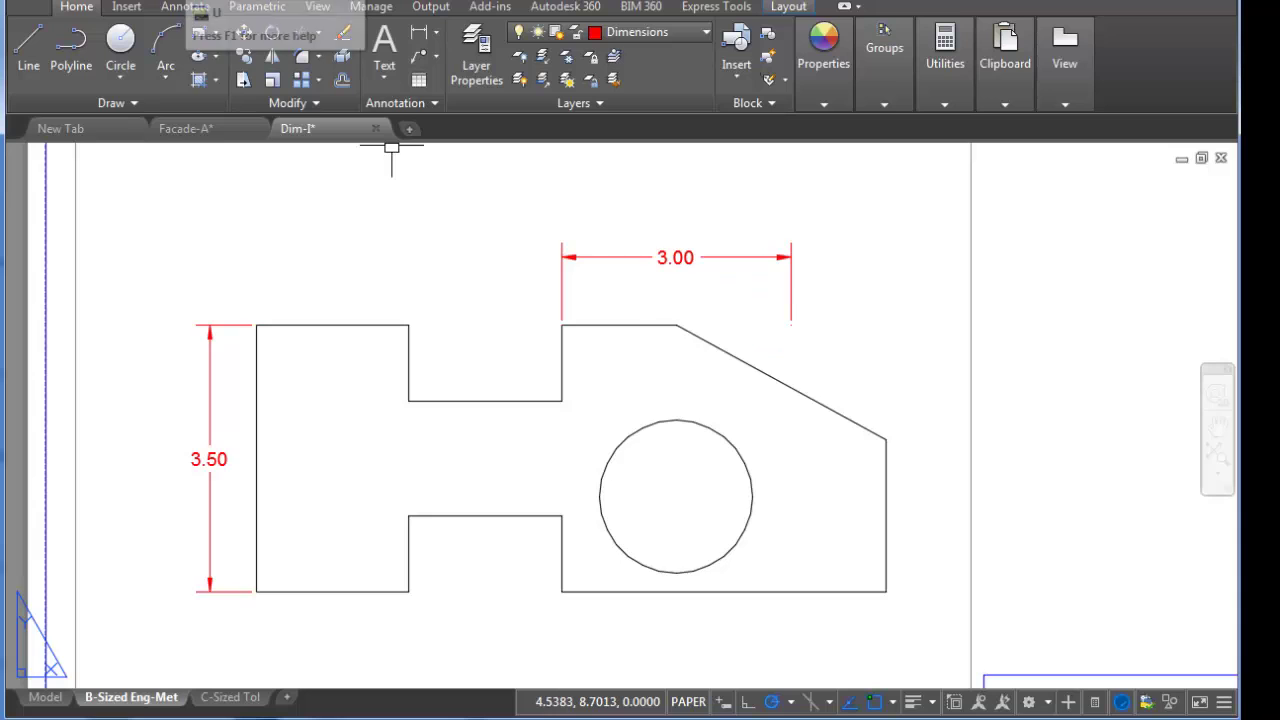
key("ctrl+Page_Up")
key("ctrl+z")
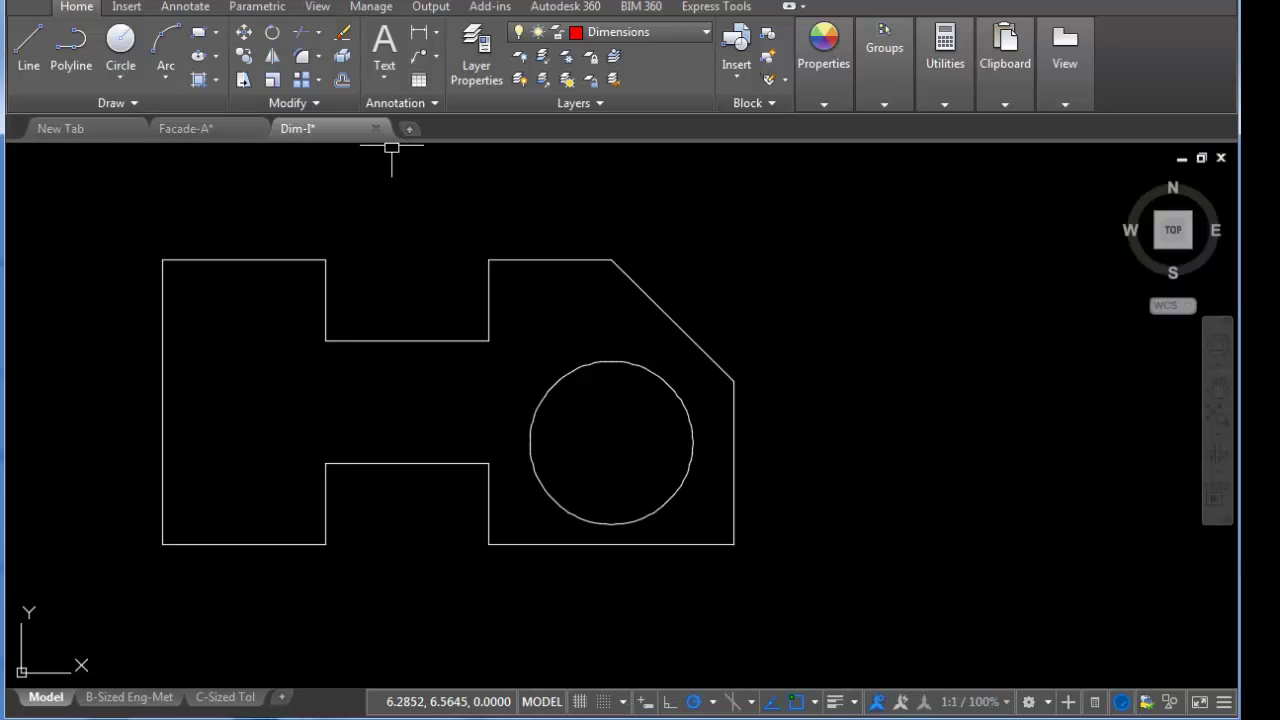
key("ctrl+Page_Down")
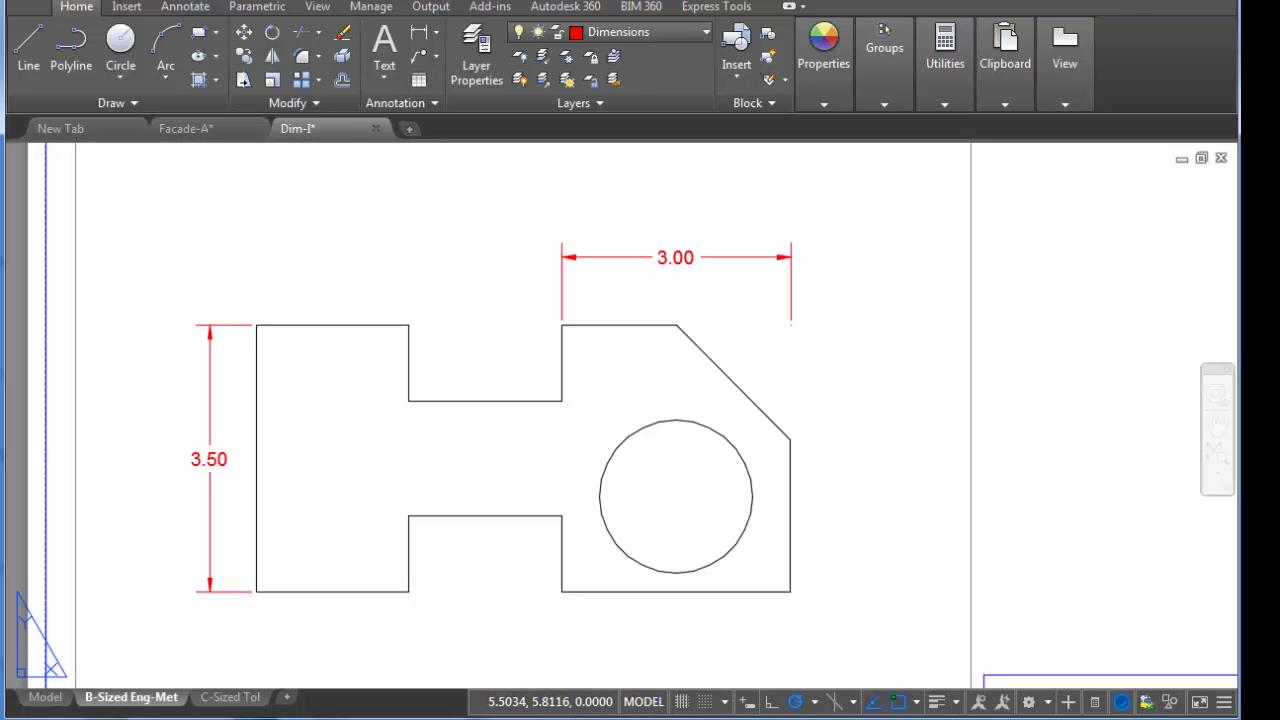
- Reattach the 3.00 dimension's right extension line to the slanted edge's lower endpoint
left_click(791, 295)
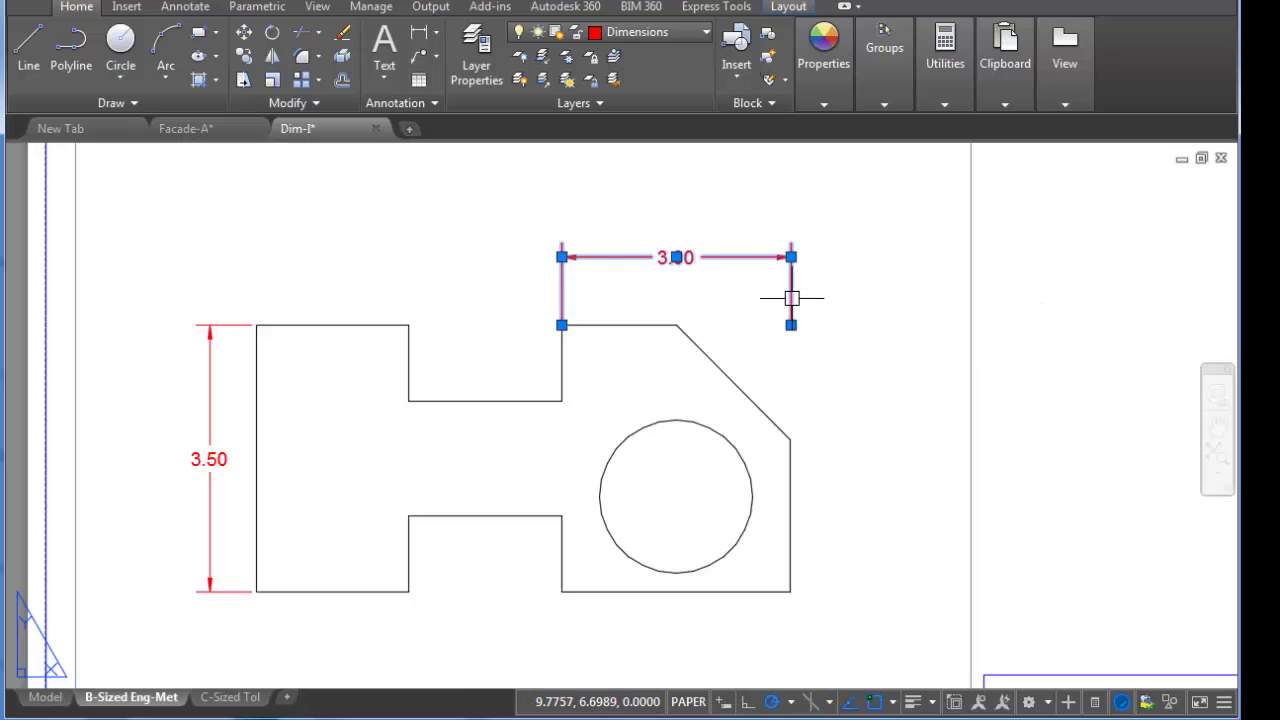
left_click(791, 325)
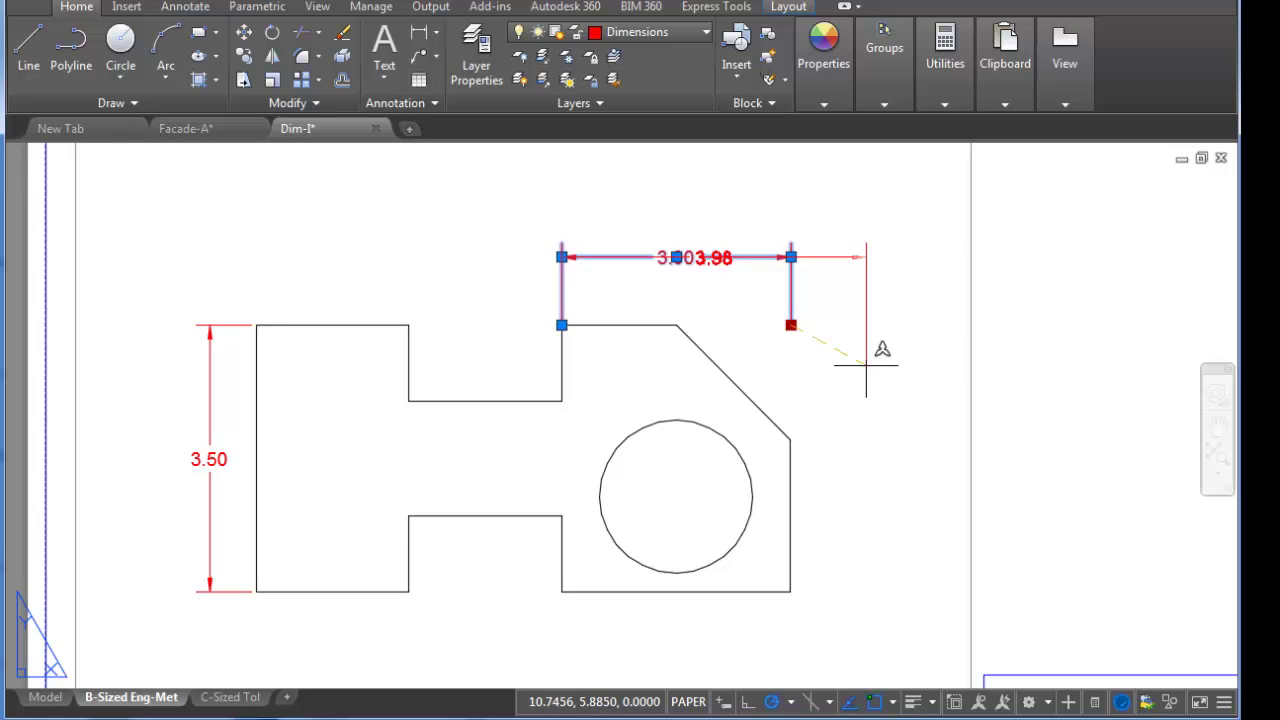
left_click(791, 439)
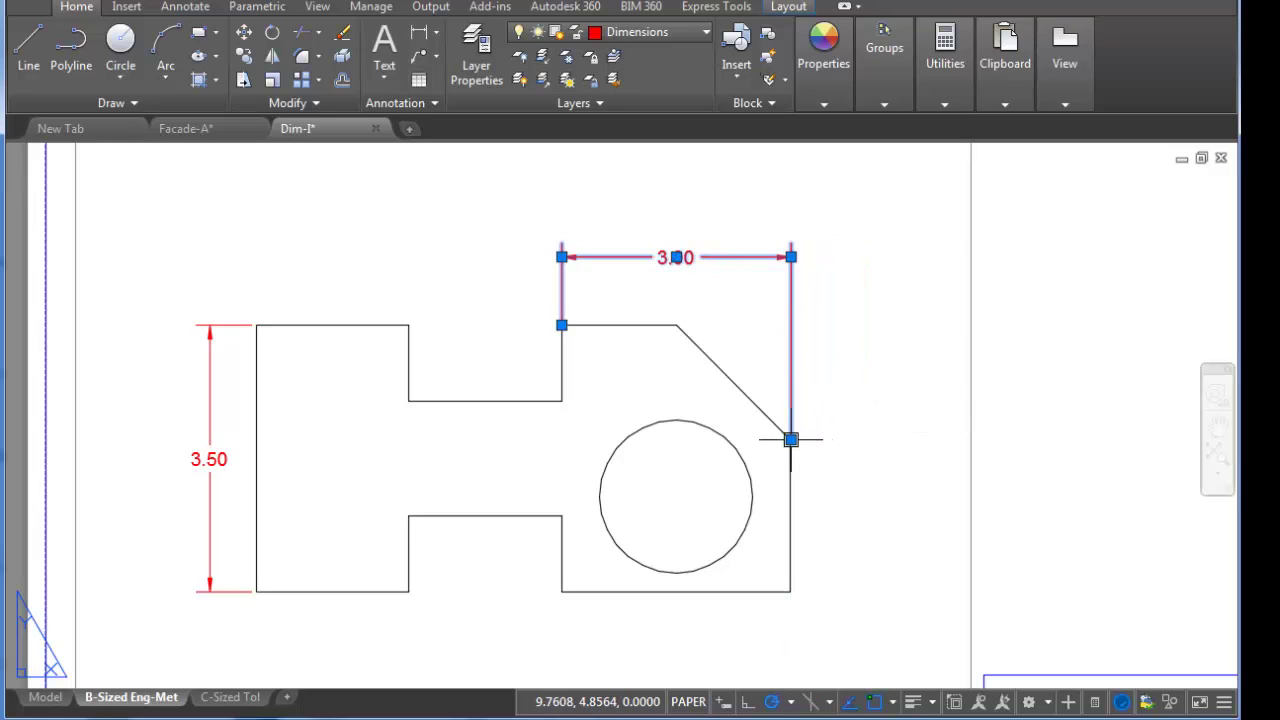
key("Escape")
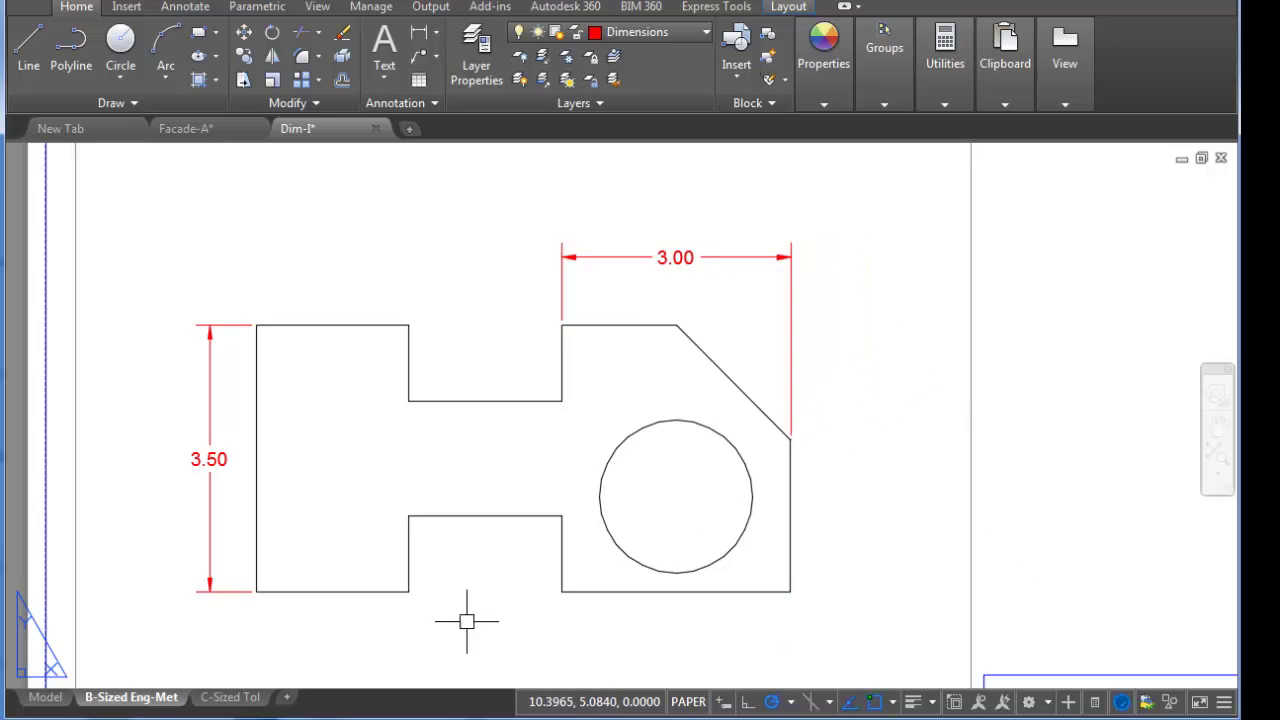
- Stretch the slanted and right edges further right, then view the B-Sized Eng-Met layout
left_click(48, 697)
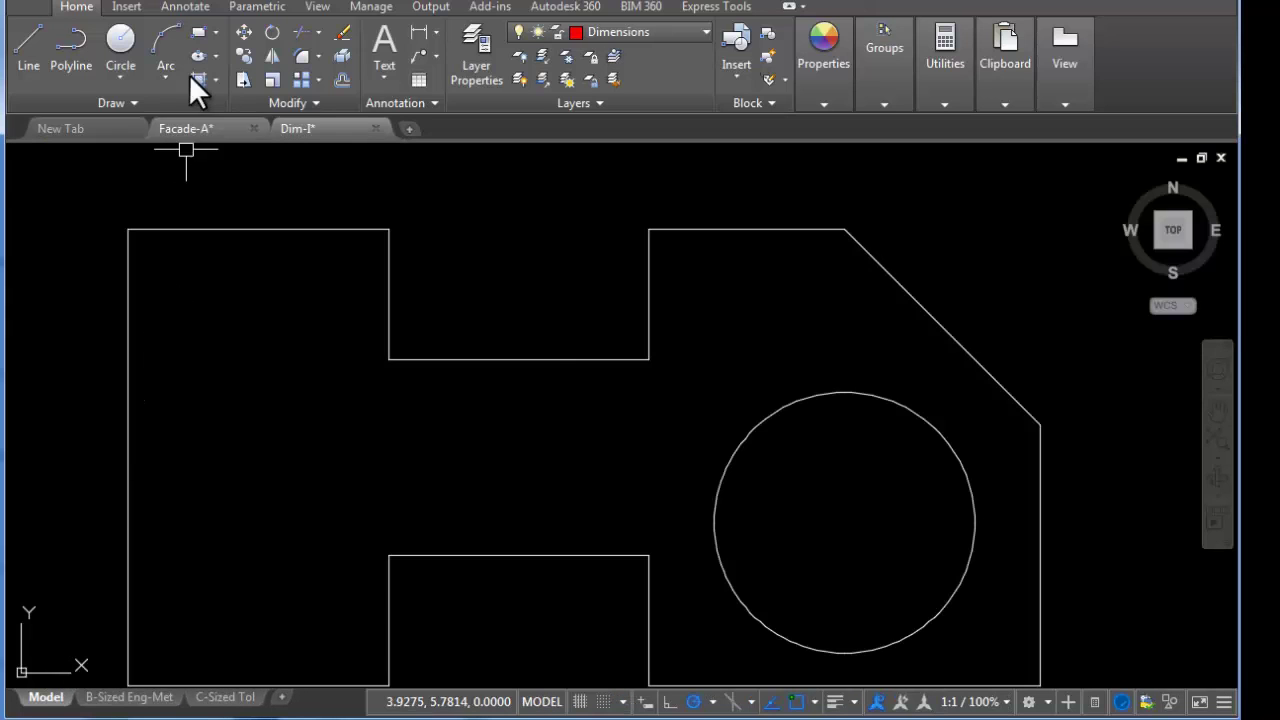
scroll(247, 240, "down", 2)
left_click(243, 80)
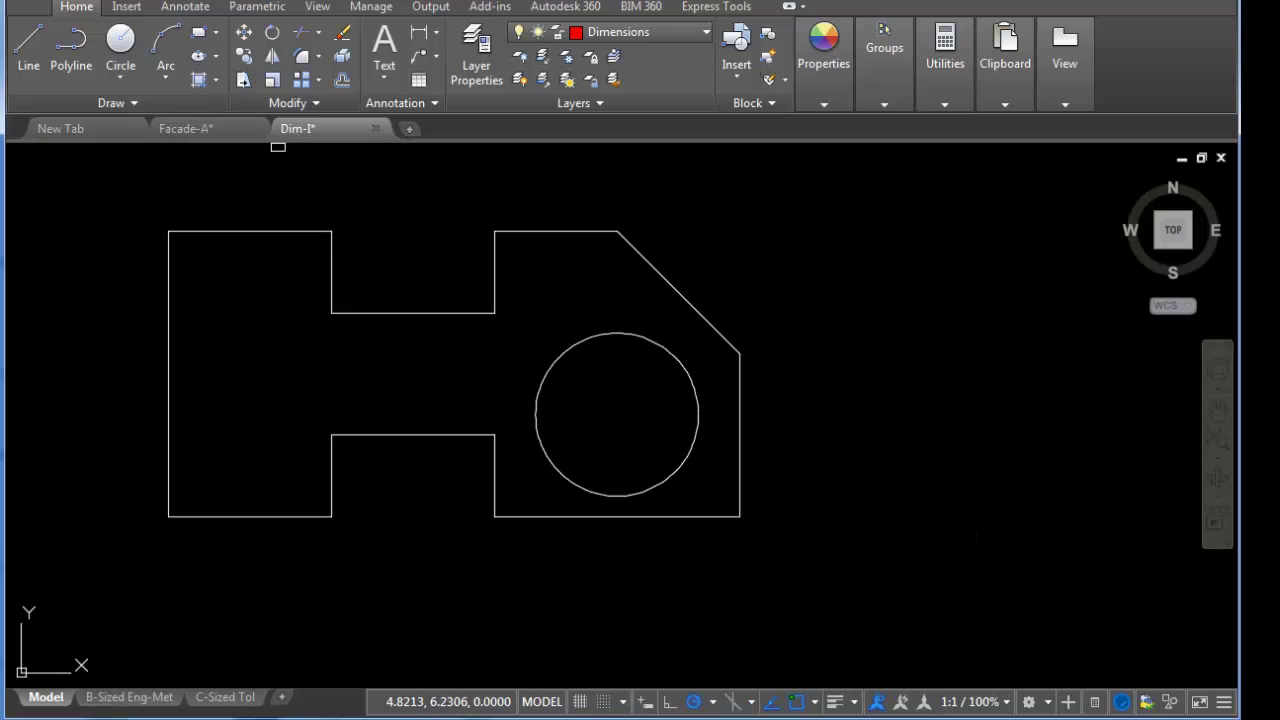
left_click(815, 268)
left_click(726, 562)
key("Return")
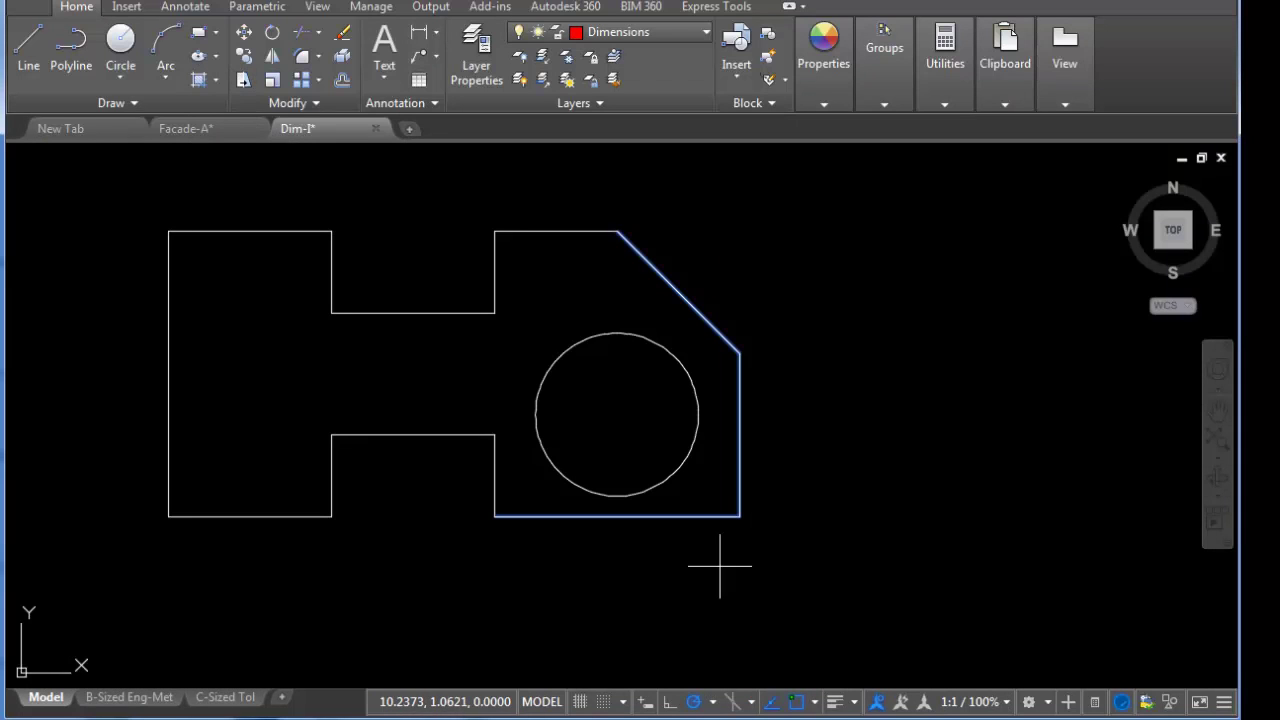
left_click(702, 568)
left_click(773, 568)
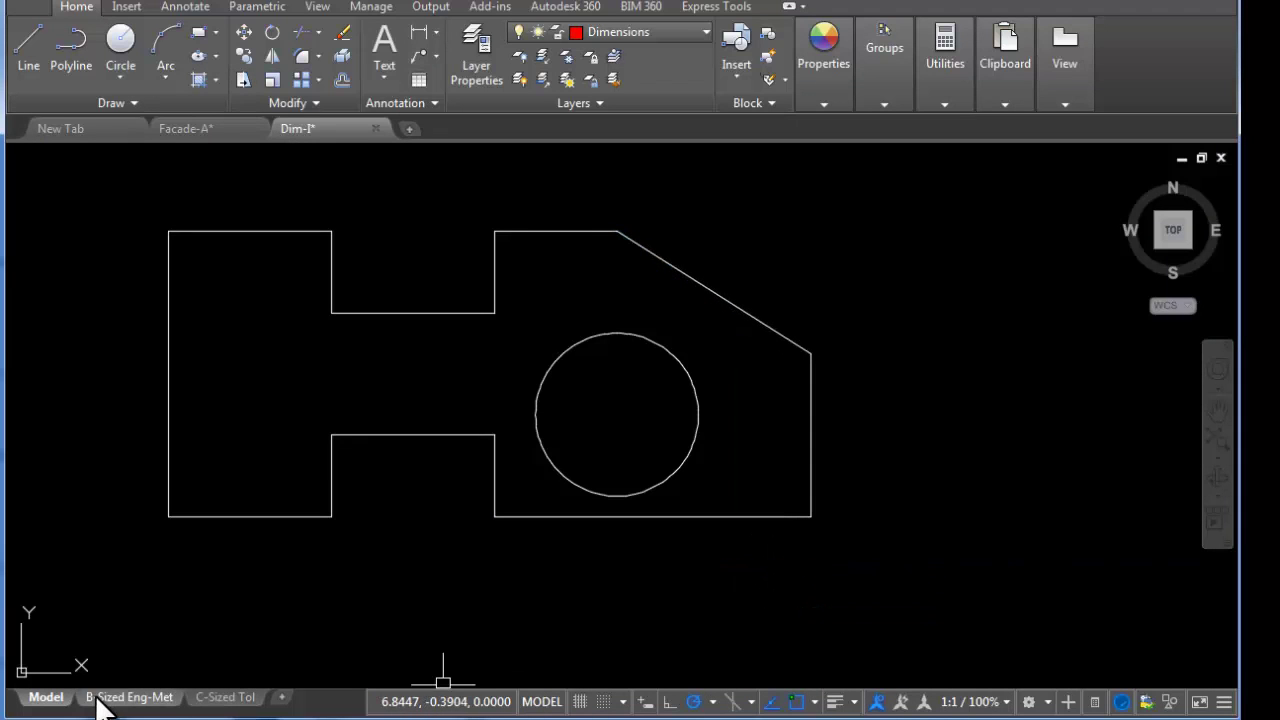
left_click(132, 697)
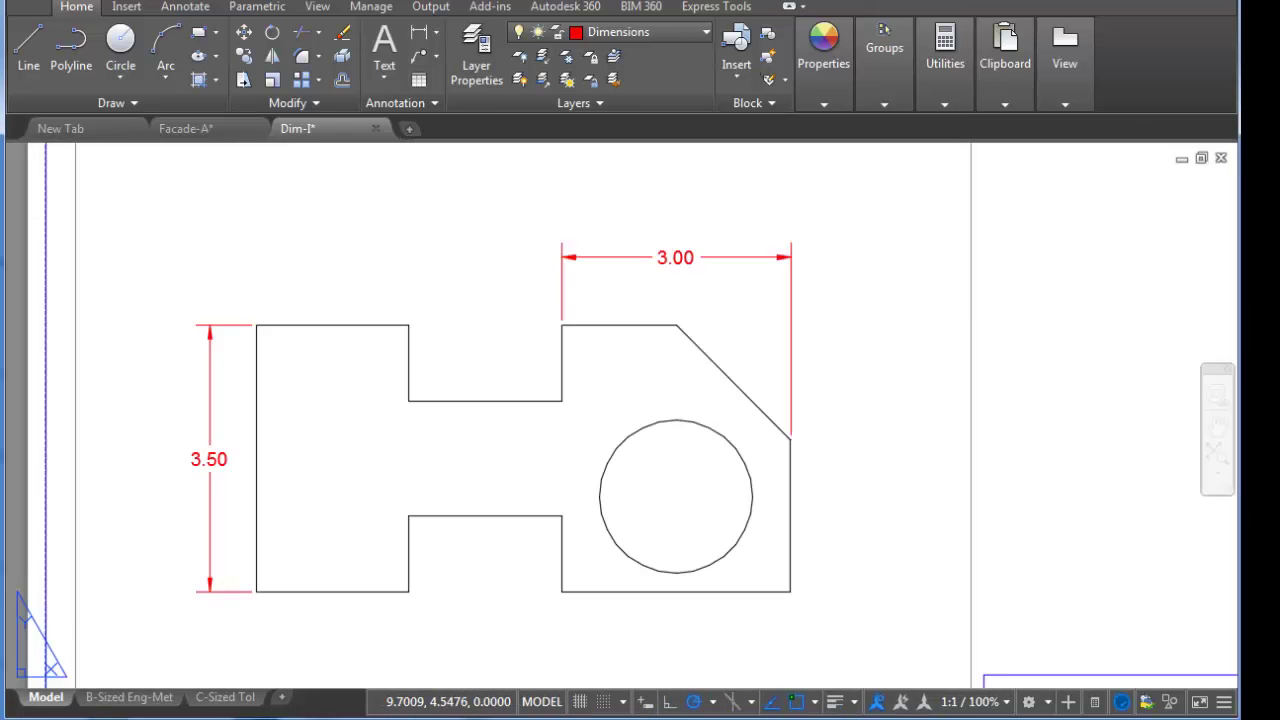
- Delete the top 3.00 width dimension
left_click(789, 254)
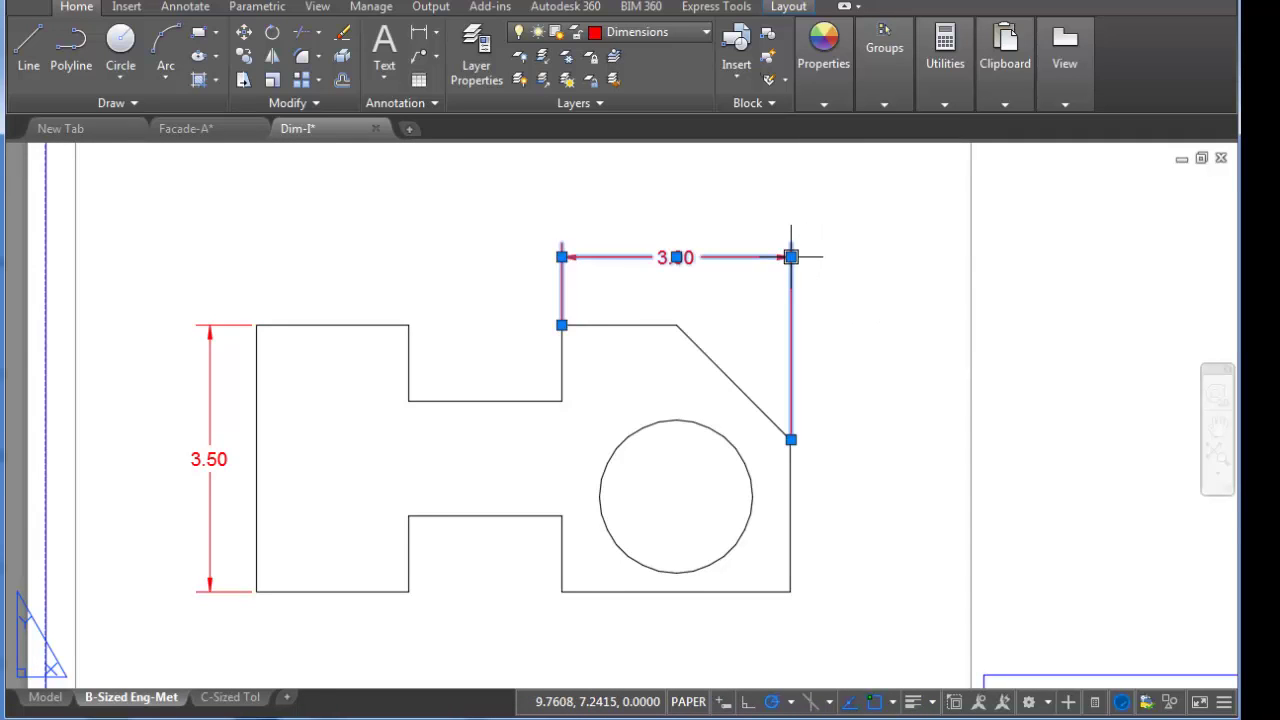
key("Delete")
middle_click_drag(871, 420, 821, 256)
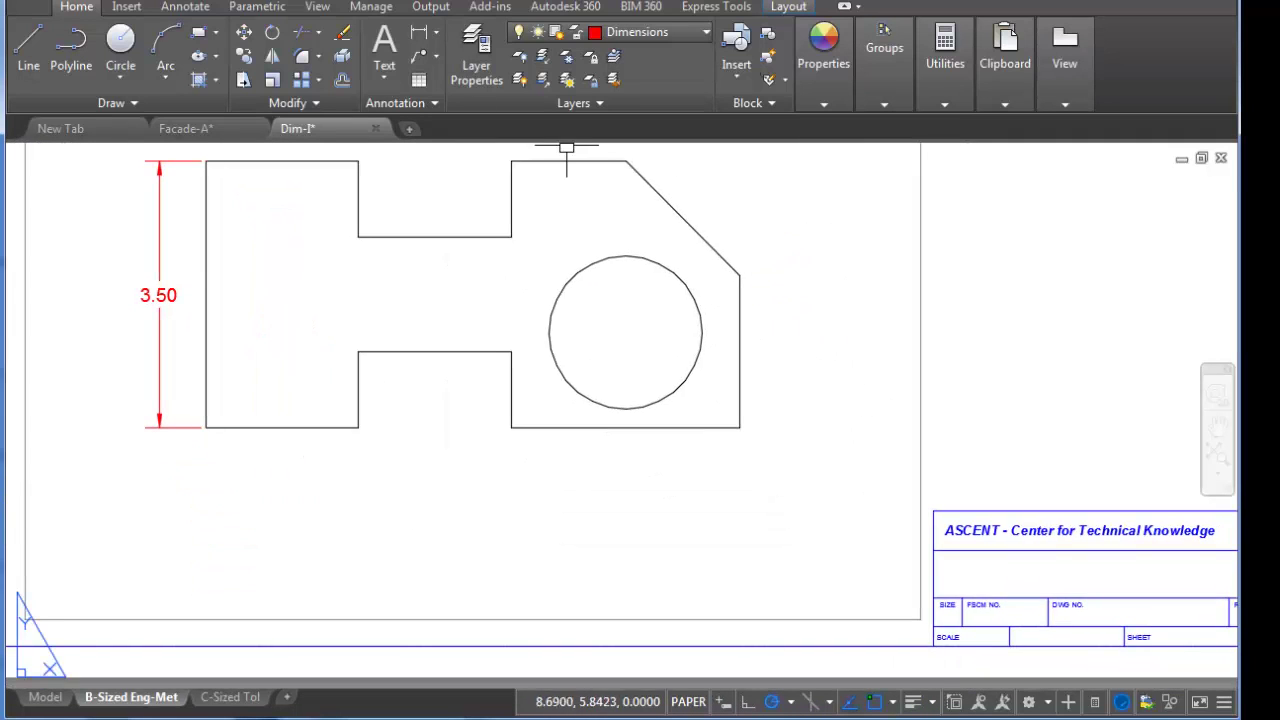
- Add an Ø2.00 diameter dimension to the circle with its leader toward the upper right
left_click(434, 32)
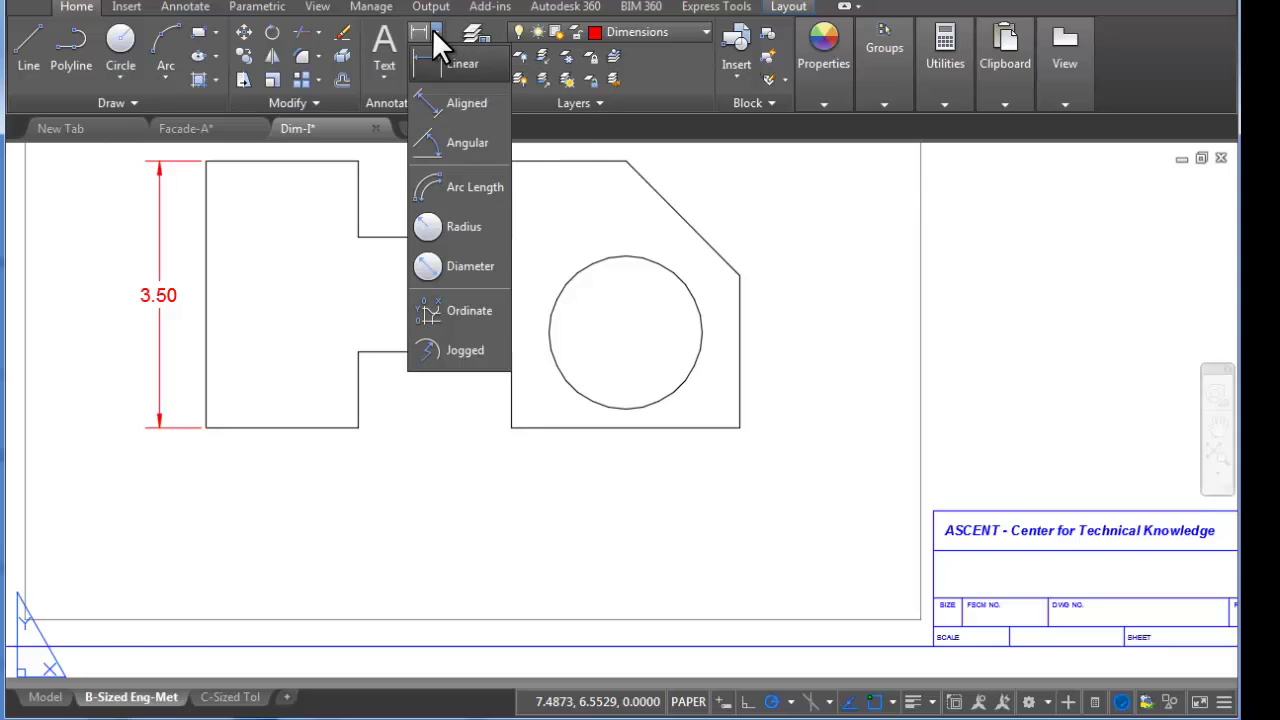
left_click(461, 265)
left_click(681, 288)
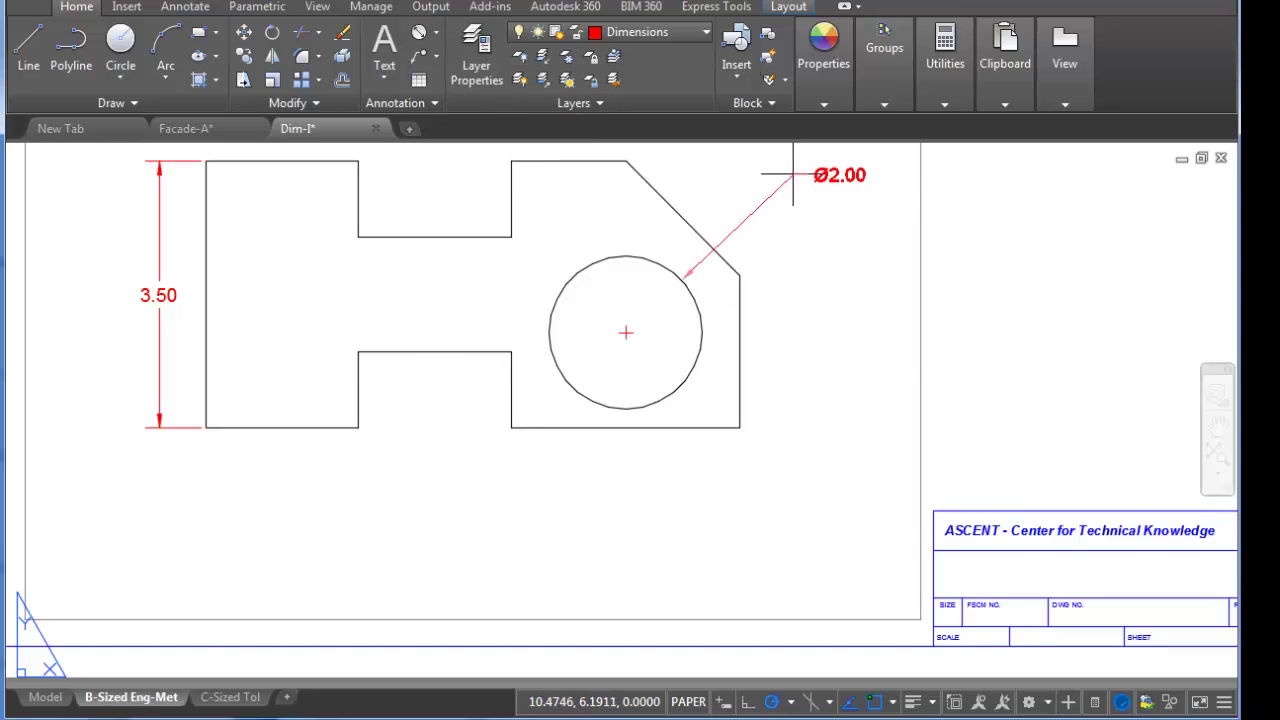
left_click(768, 191)
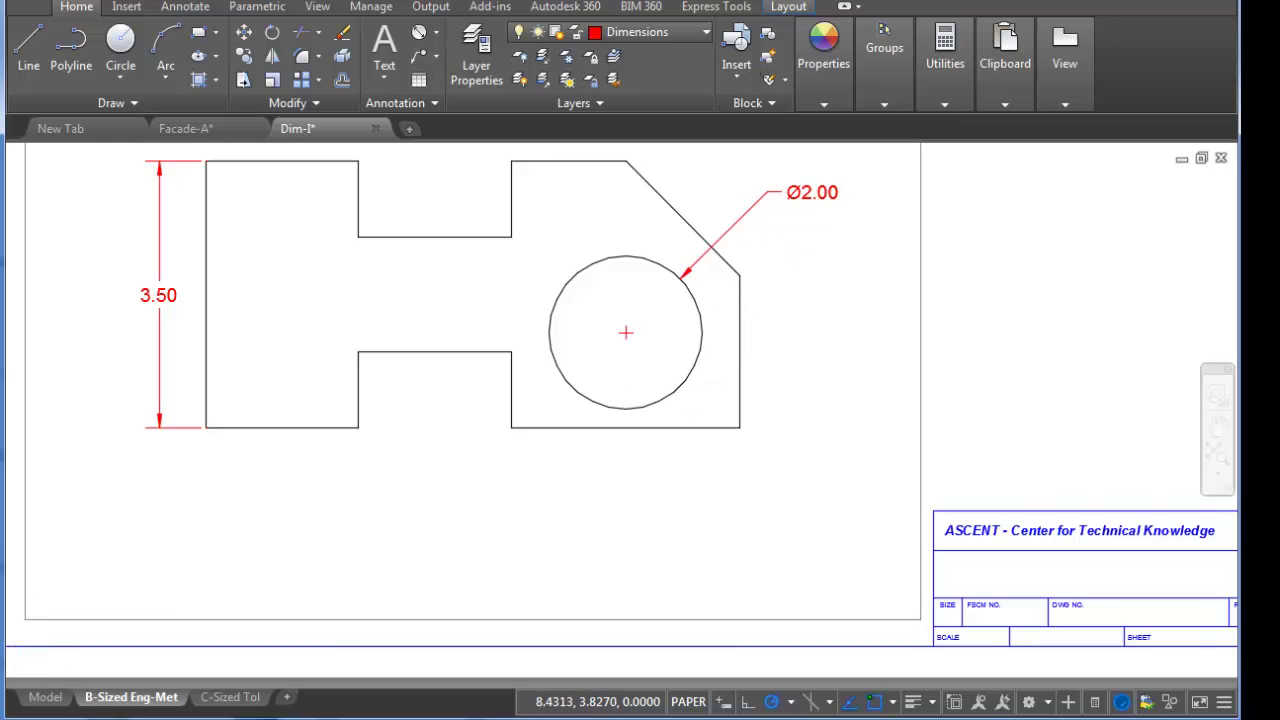
scroll(641, 354, "up", 2)
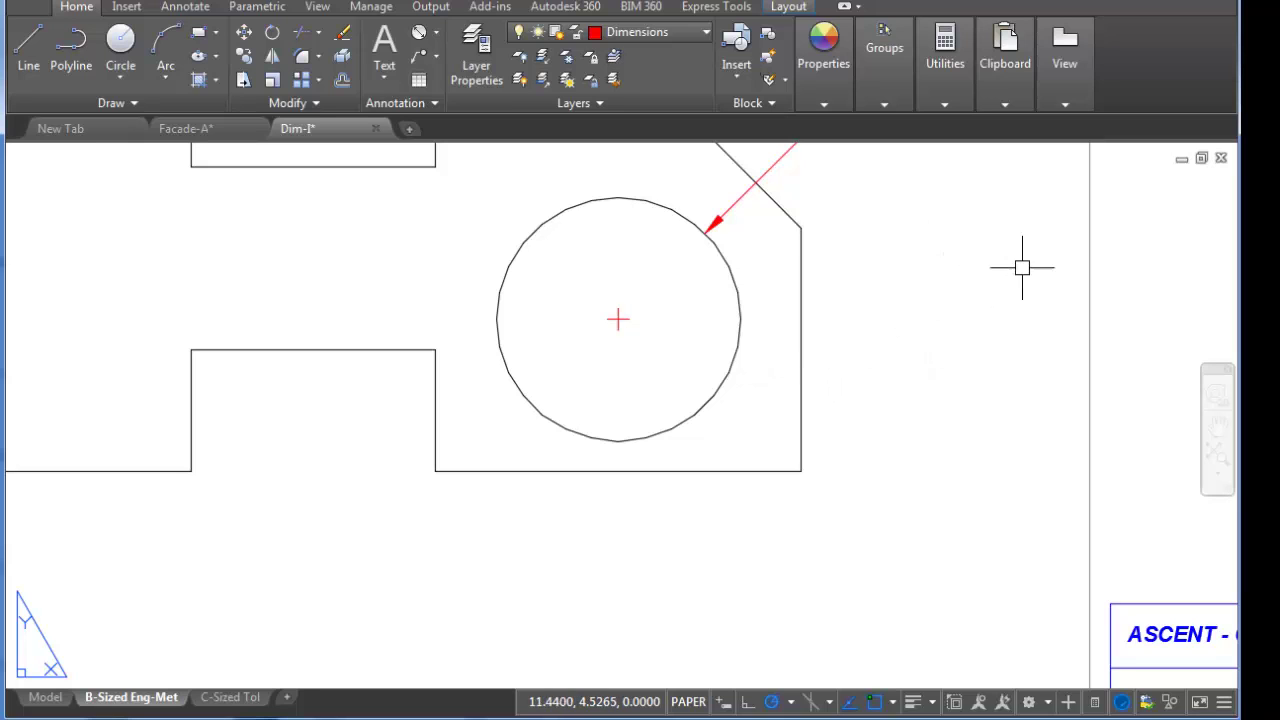
- Locate the circle's centre from the lower-right corner with 1.50 horizontal and 1.25 vertical dimensions
left_click(439, 29)
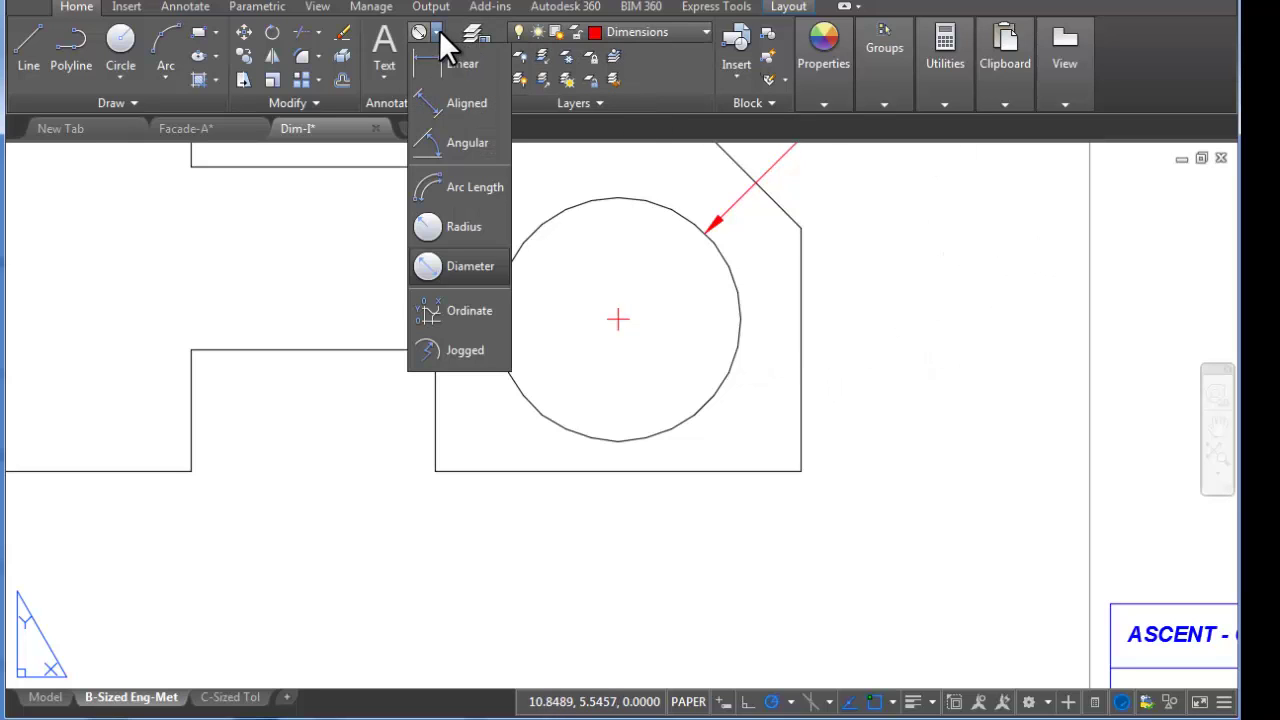
left_click(460, 69)
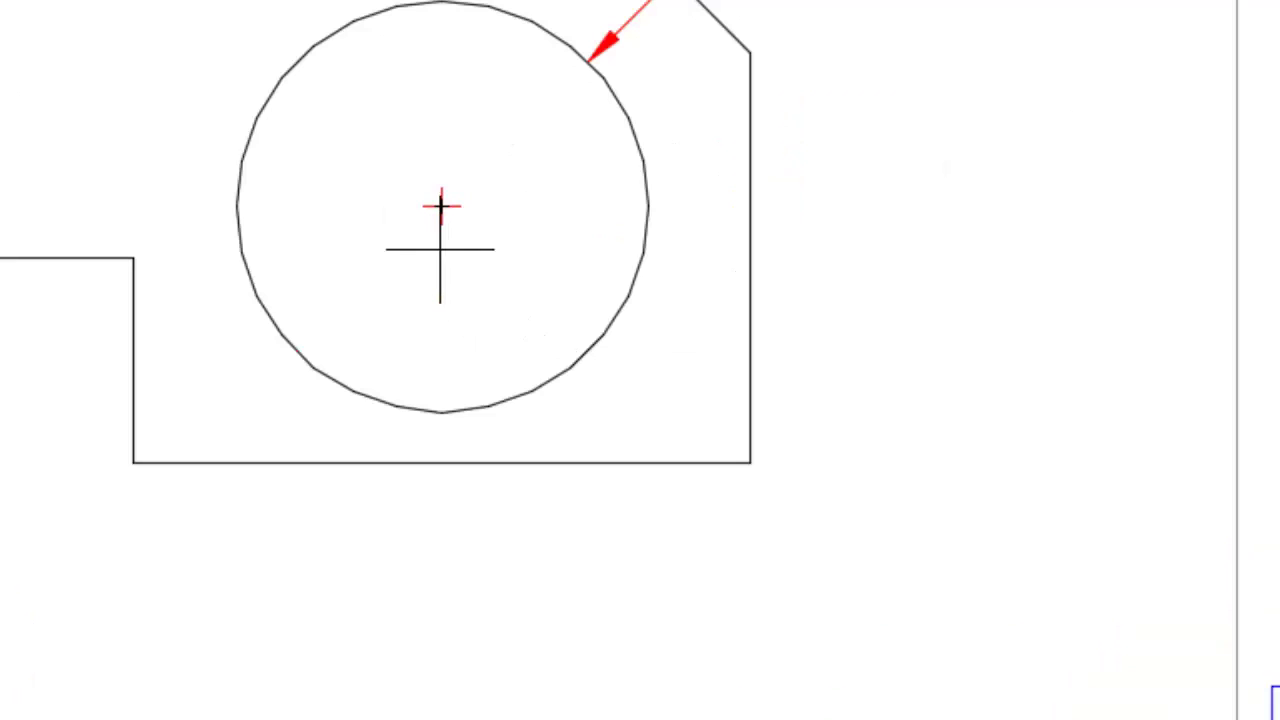
left_click(441, 224)
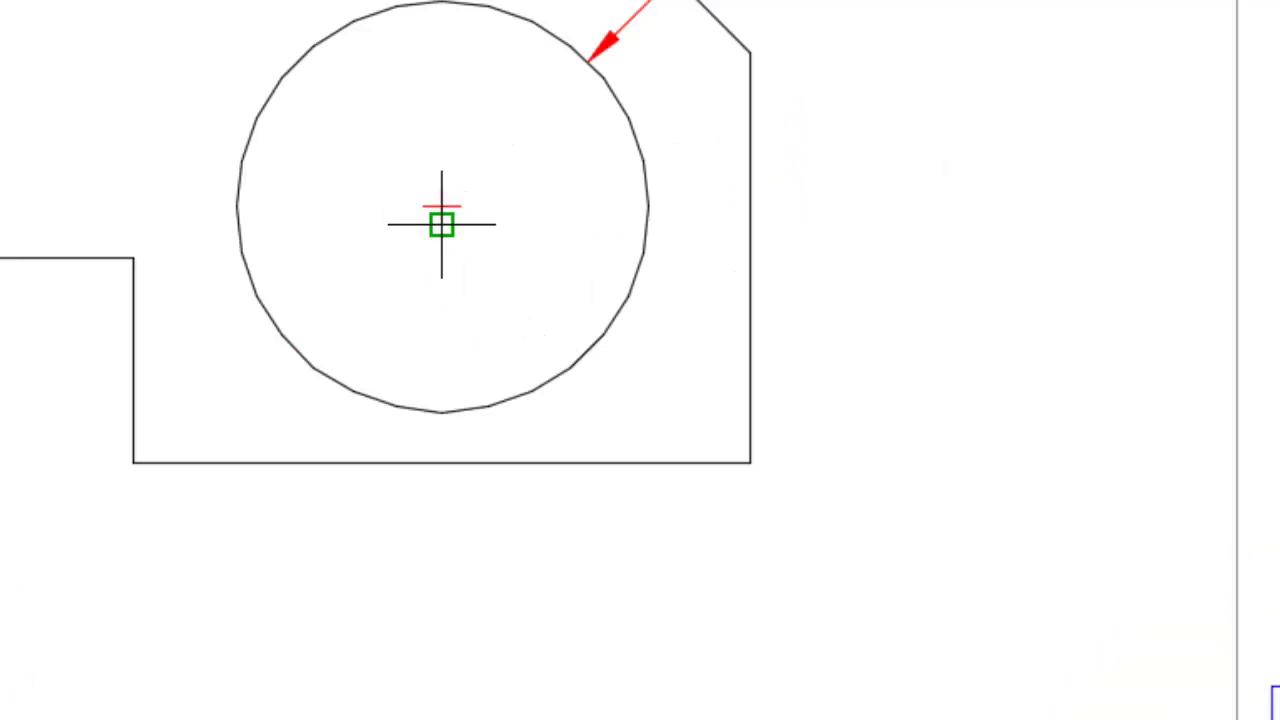
left_click(751, 463)
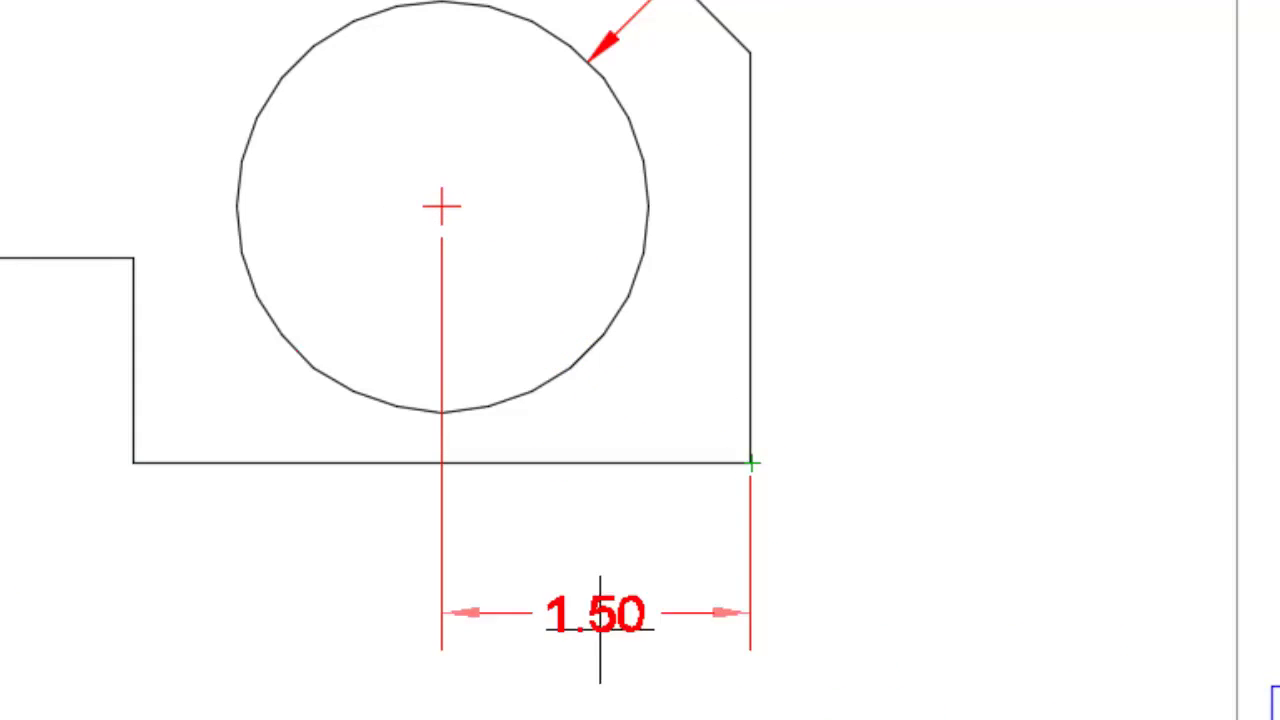
left_click(580, 660)
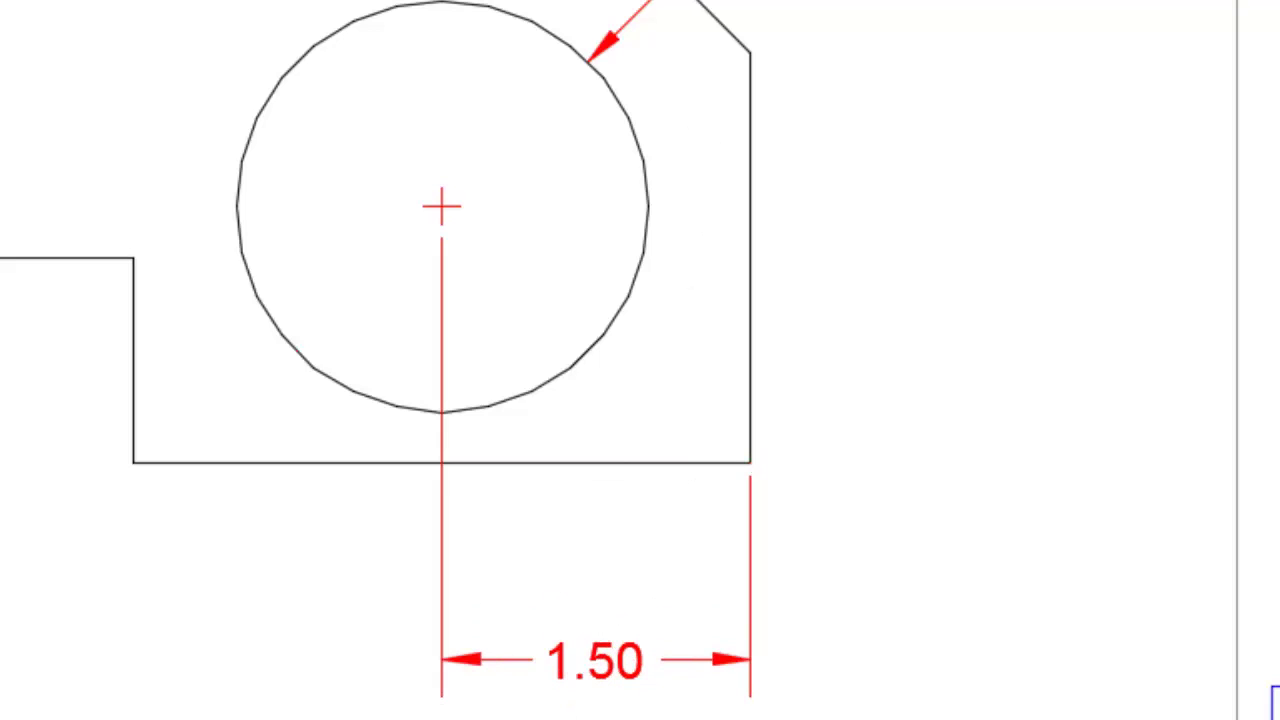
left_click(751, 463)
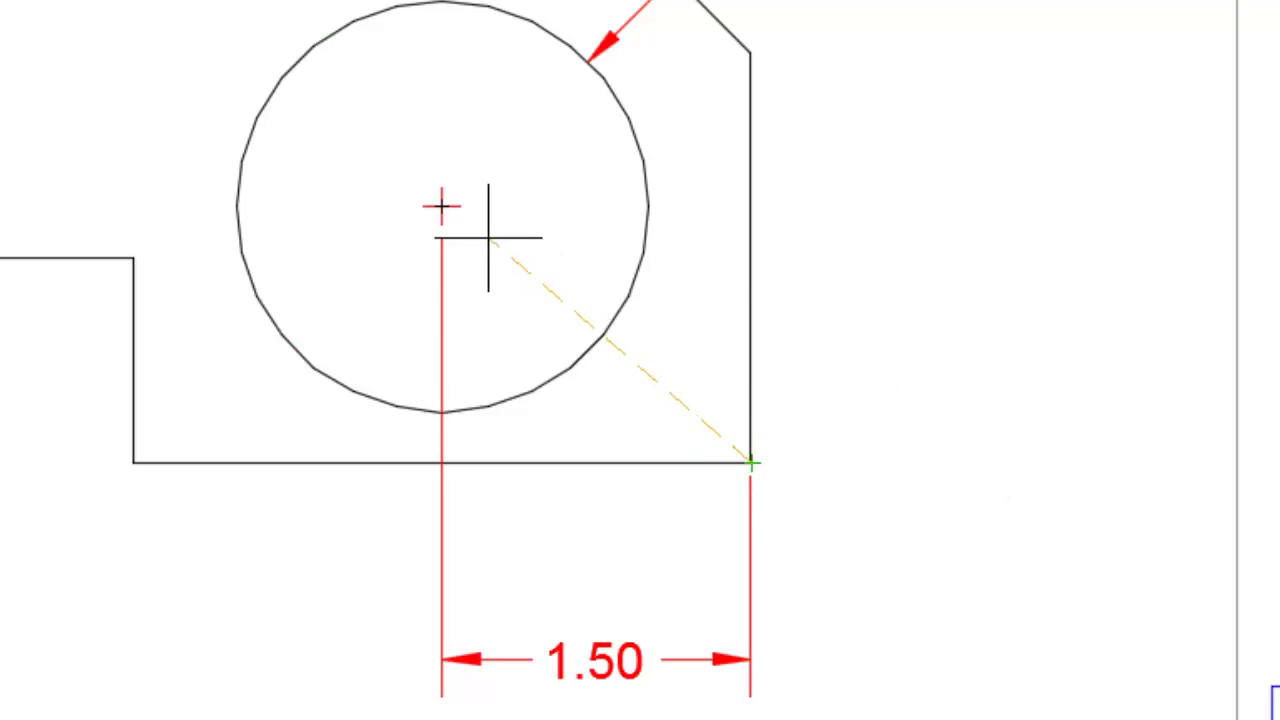
left_click(459, 206)
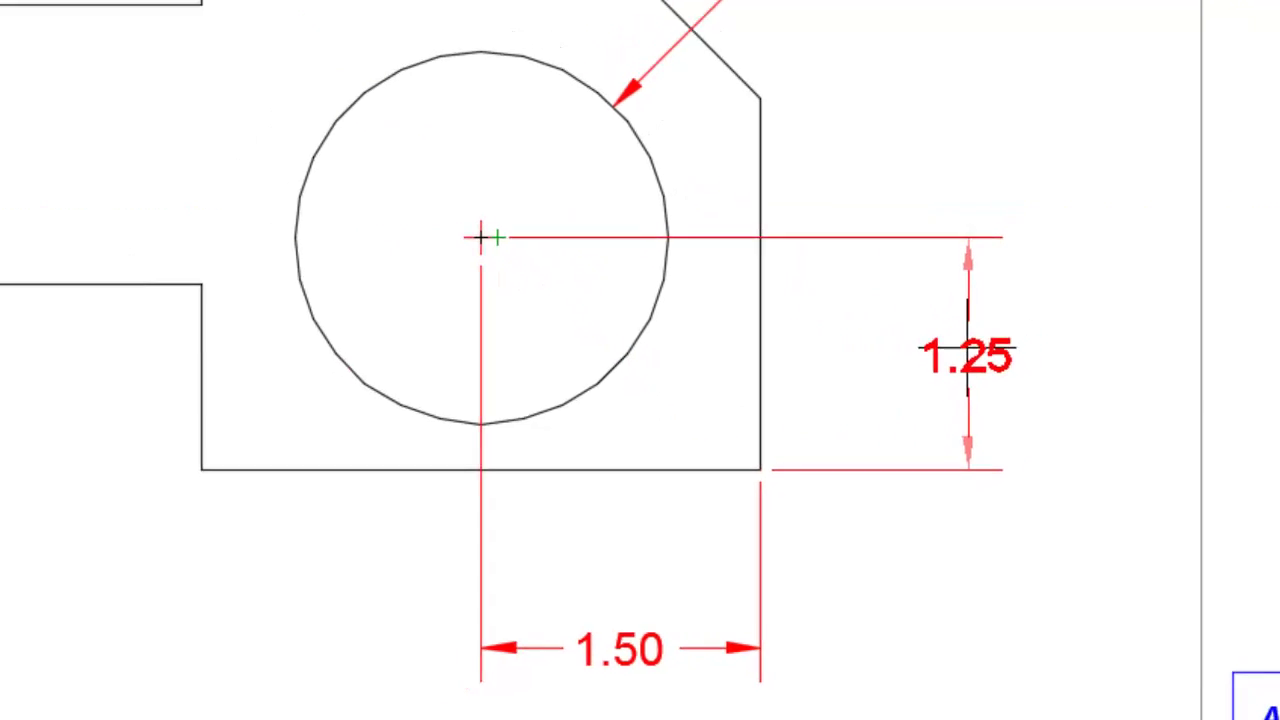
left_click(938, 399)
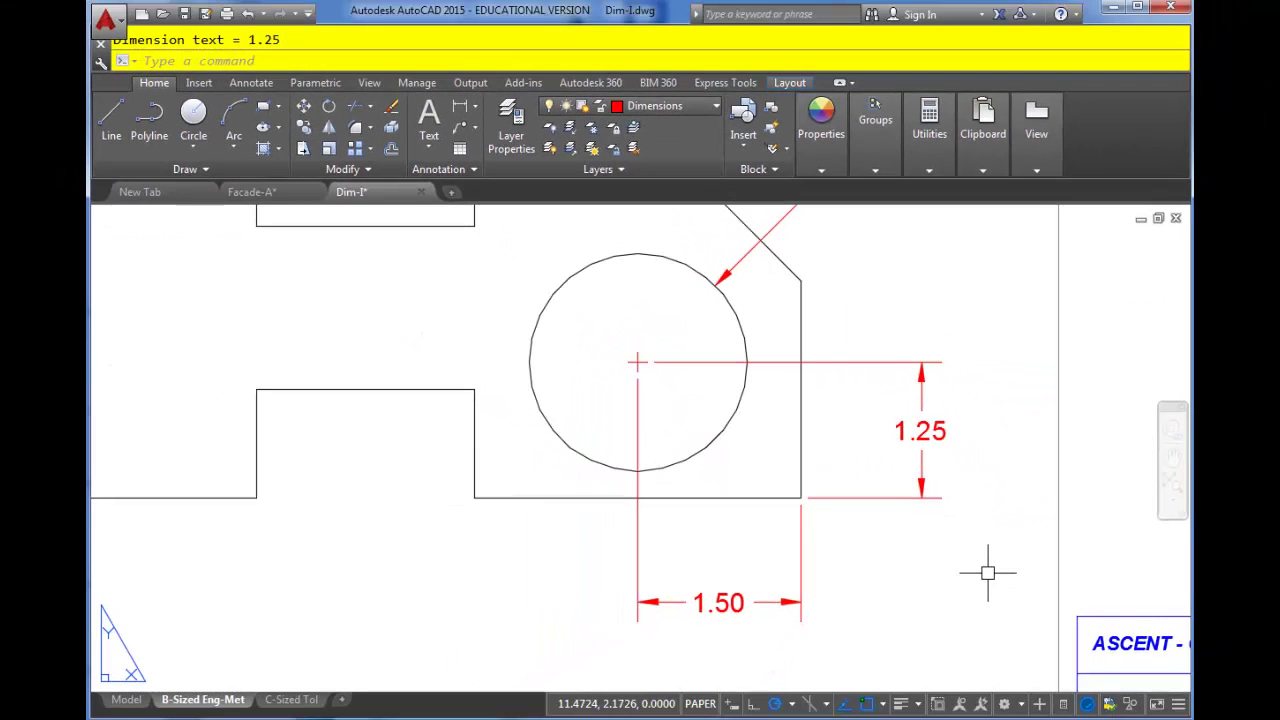
scroll(988, 573, "down", 2)
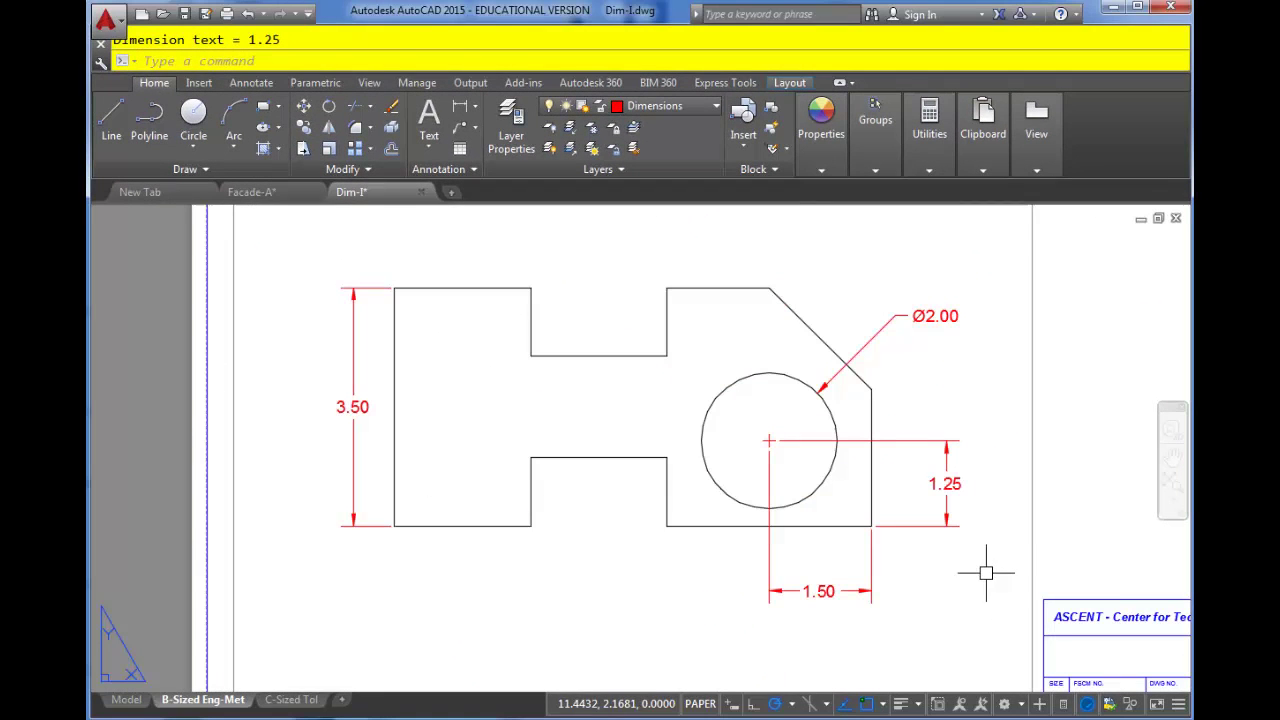
left_click(122, 700)
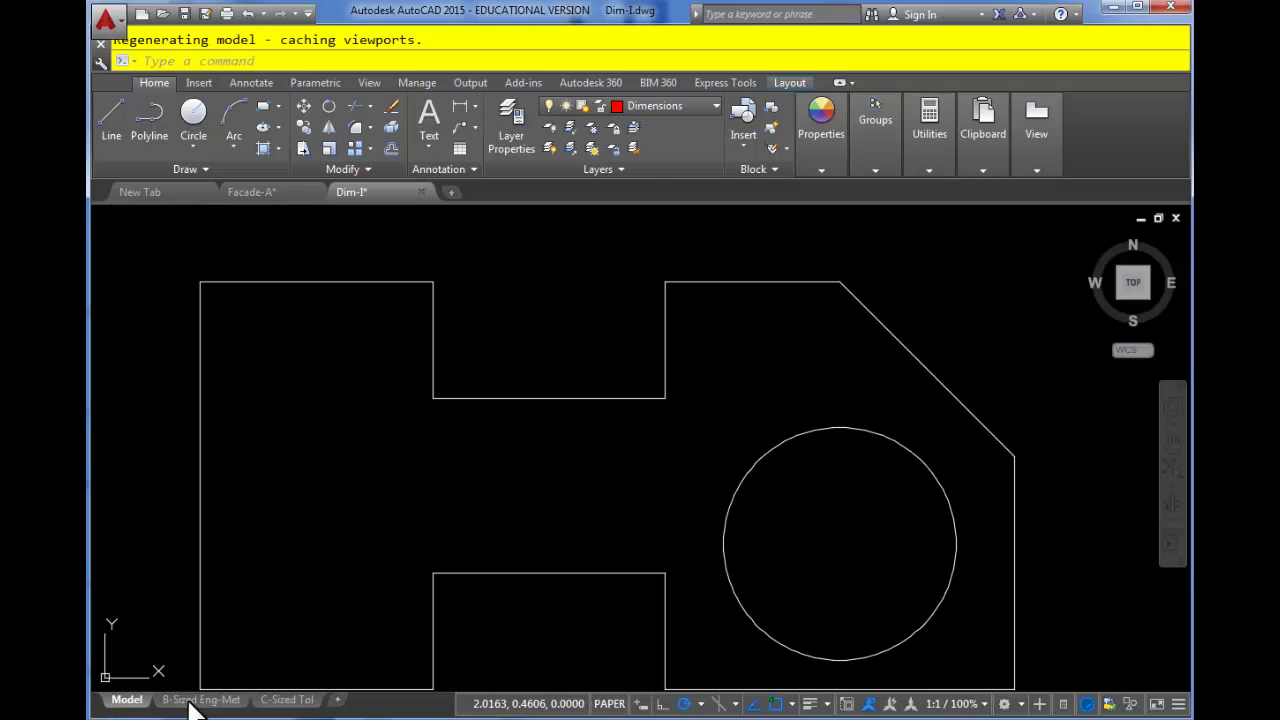
left_click(813, 432)
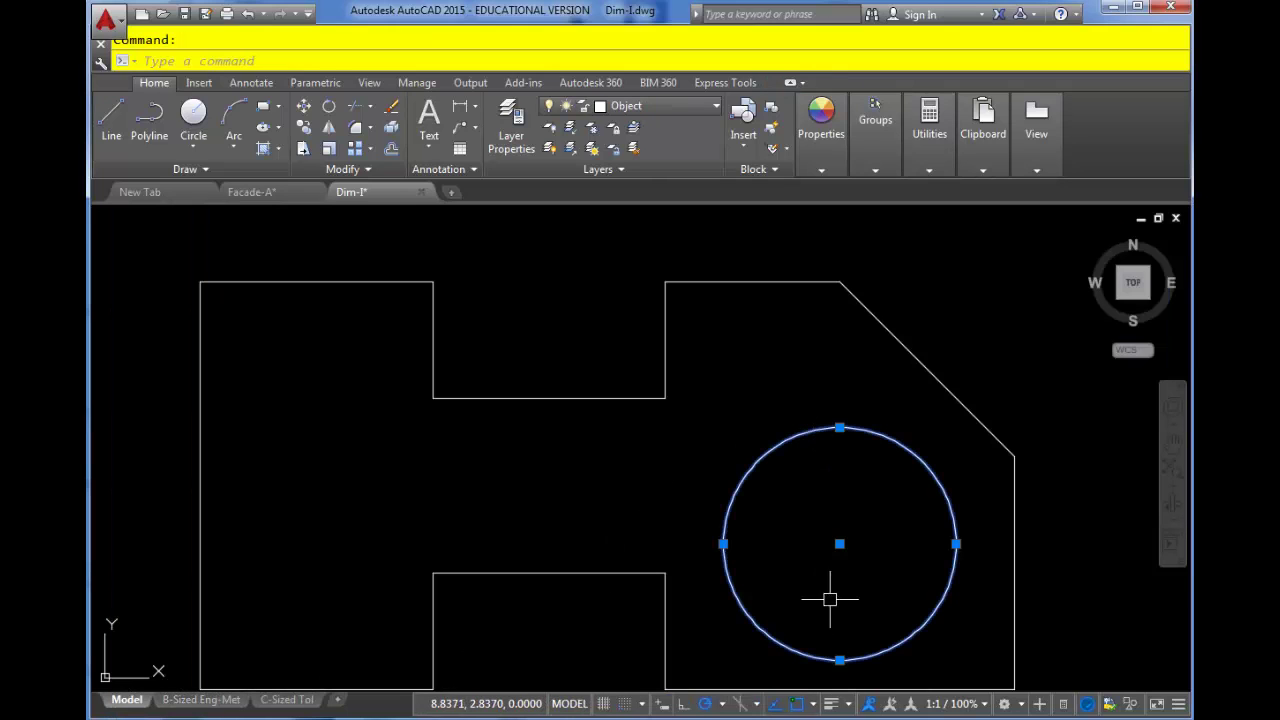
left_click(839, 544)
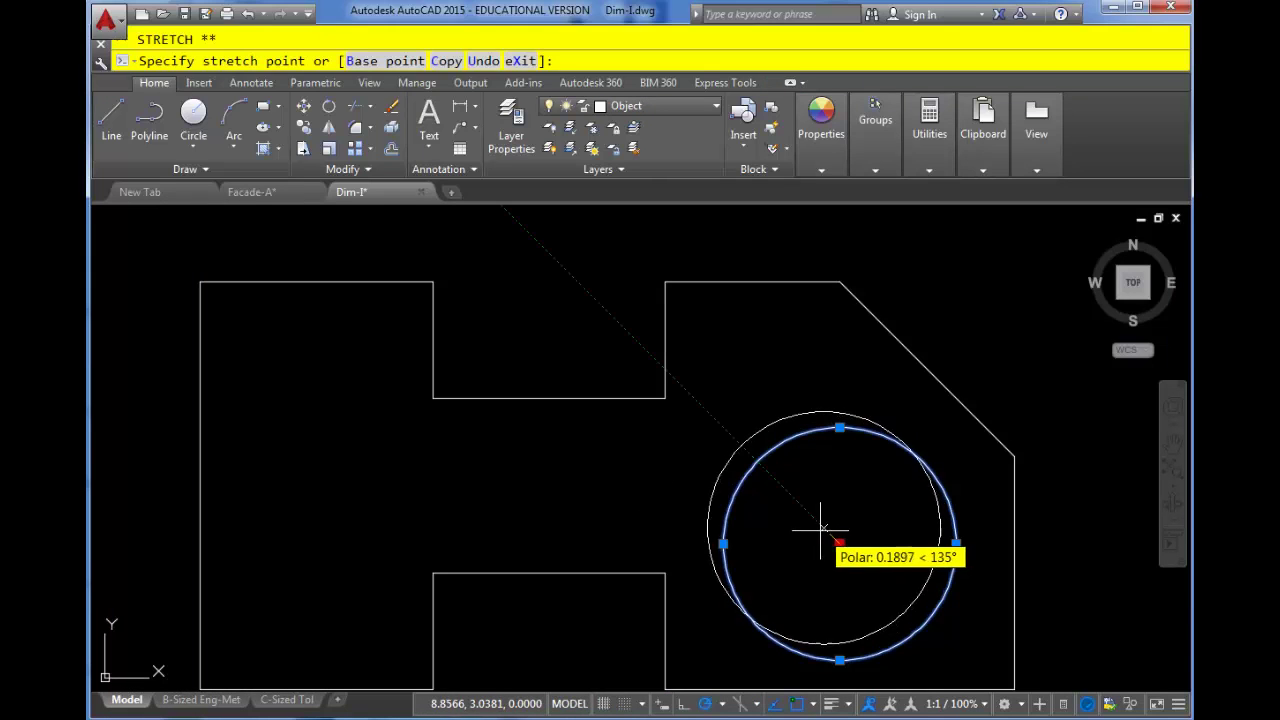
left_click(815, 515)
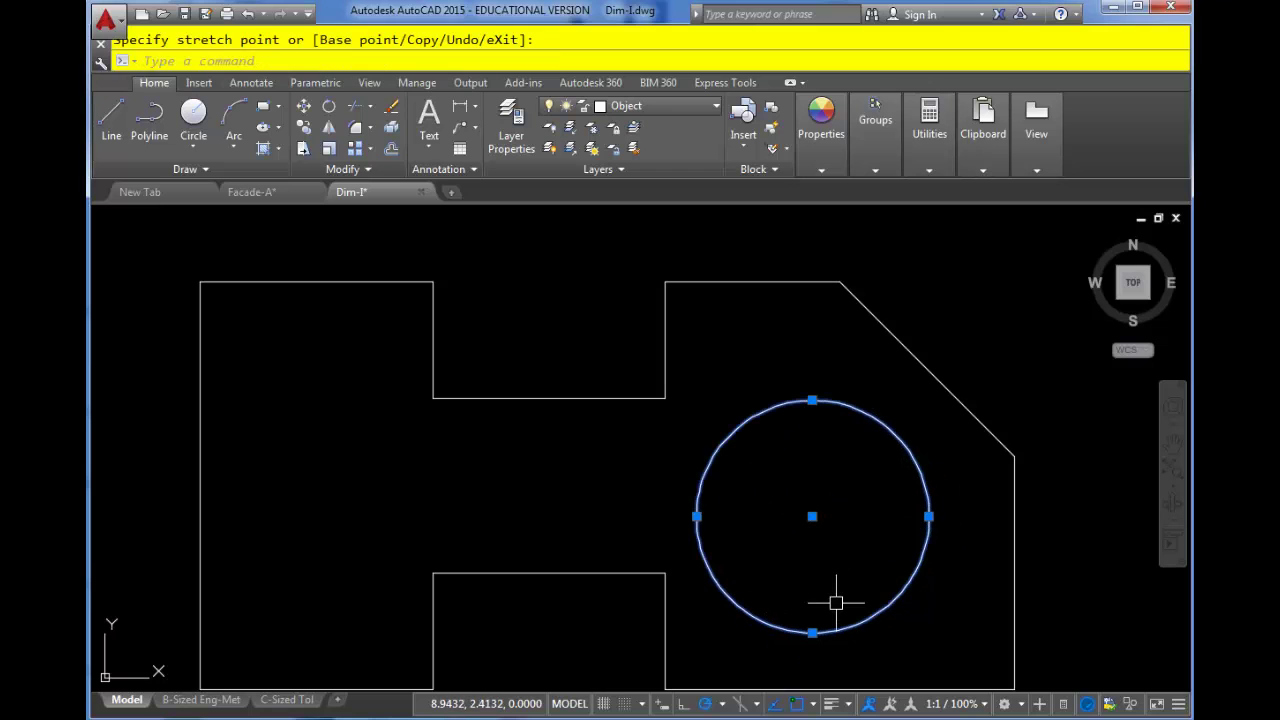
left_click(210, 701)
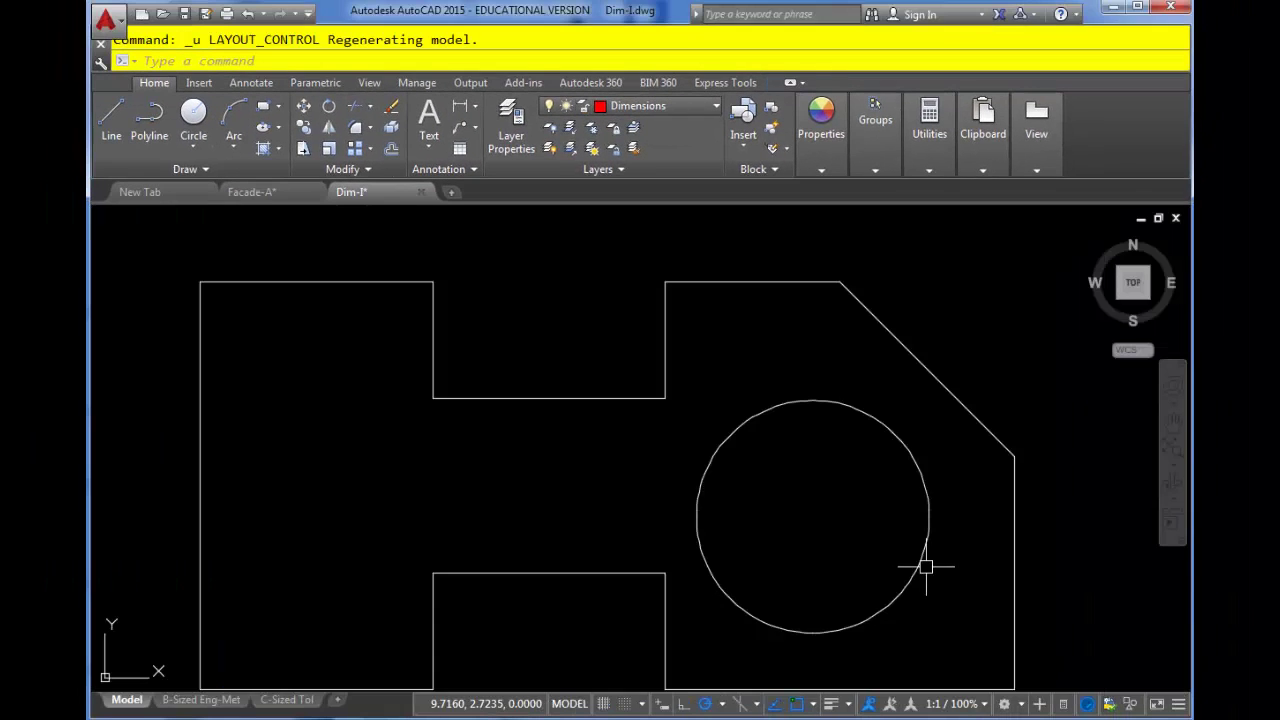
key("ctrl+z")
- Back on the layout, erase the 1.25 and 1.50 centre-location dimensions
key("ctrl+Page_Down")
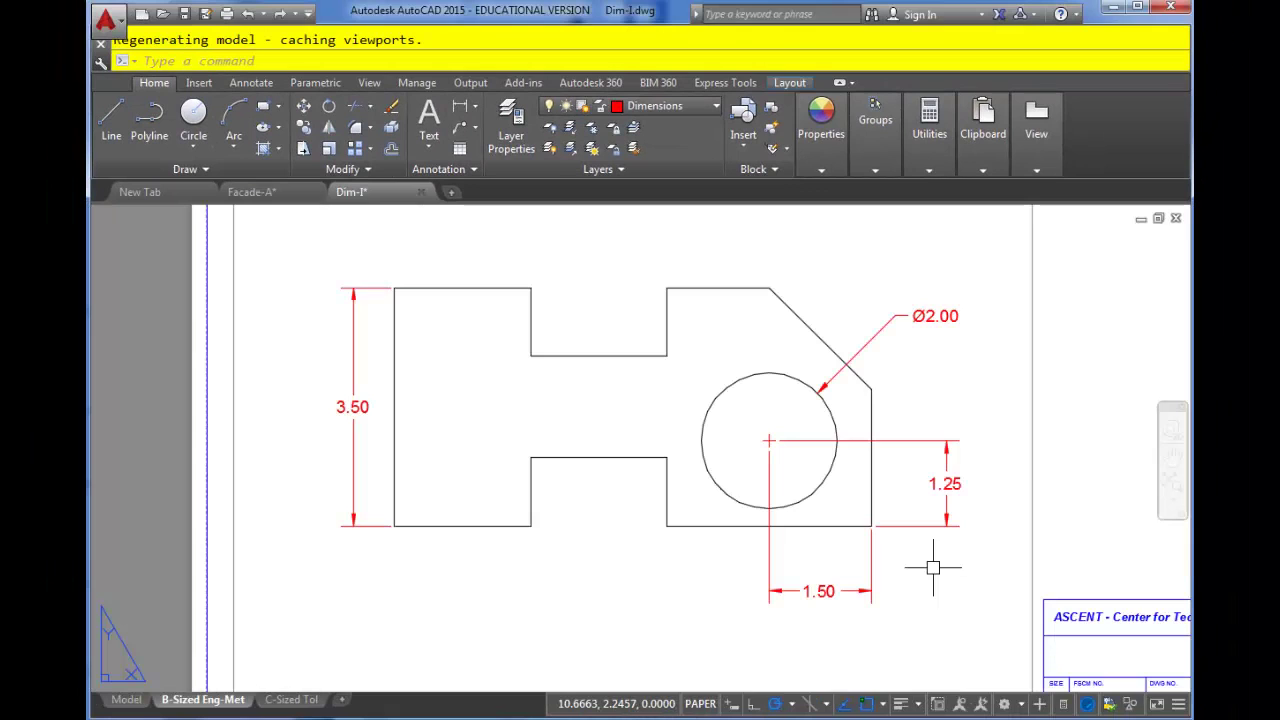
left_click(948, 475)
left_click(872, 569)
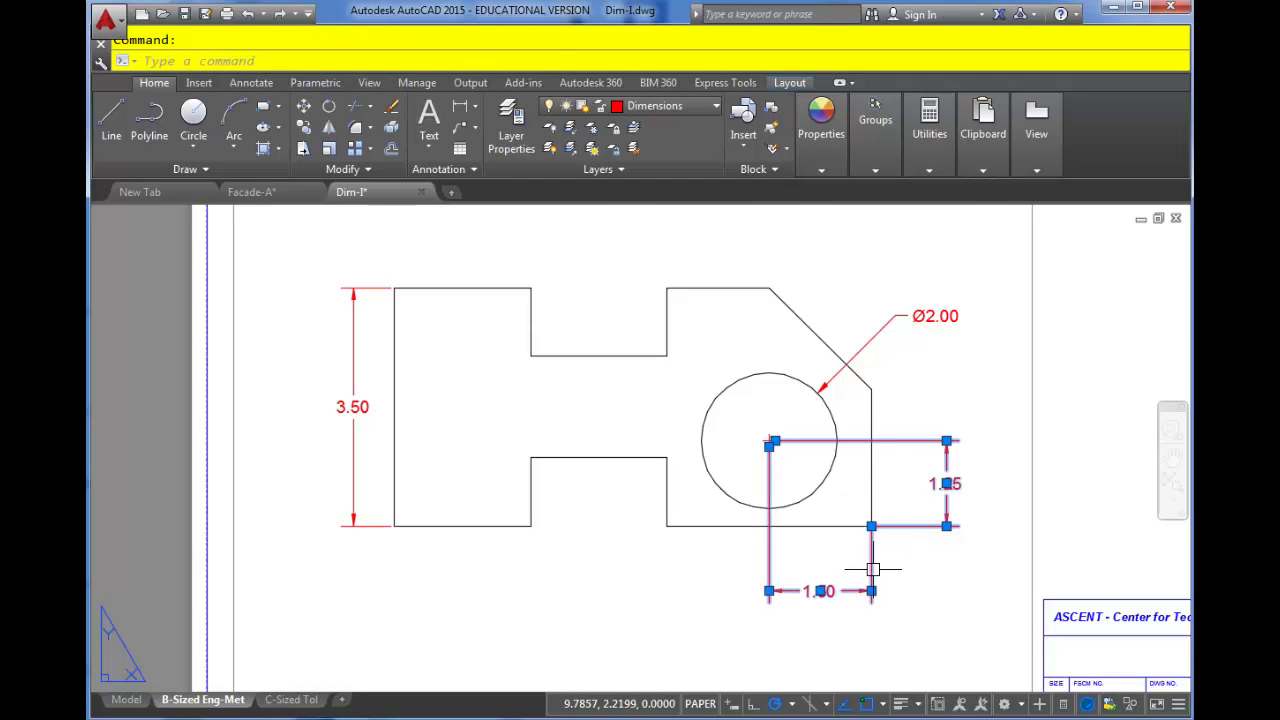
key("Delete")
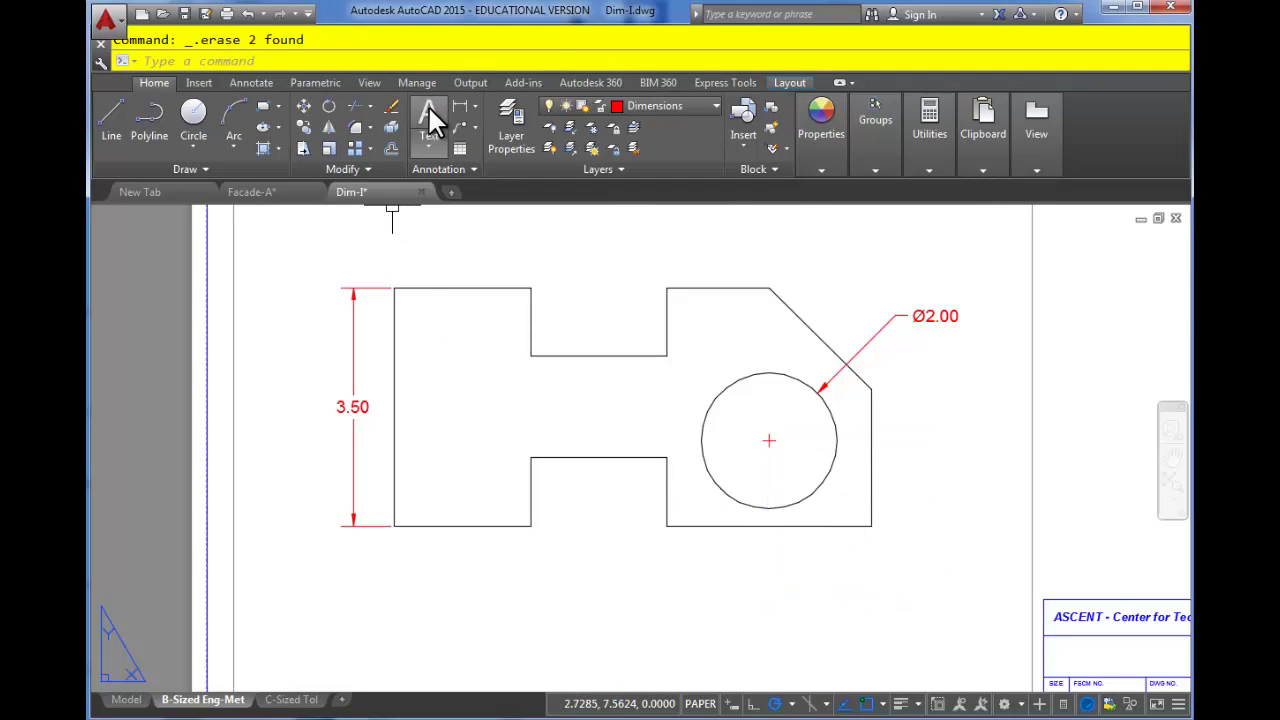
- Redraw the 1.25 vertical and 1.50 horizontal dimensions from the lower-right corner to the circle's centre
left_click(460, 106)
left_click(871, 526)
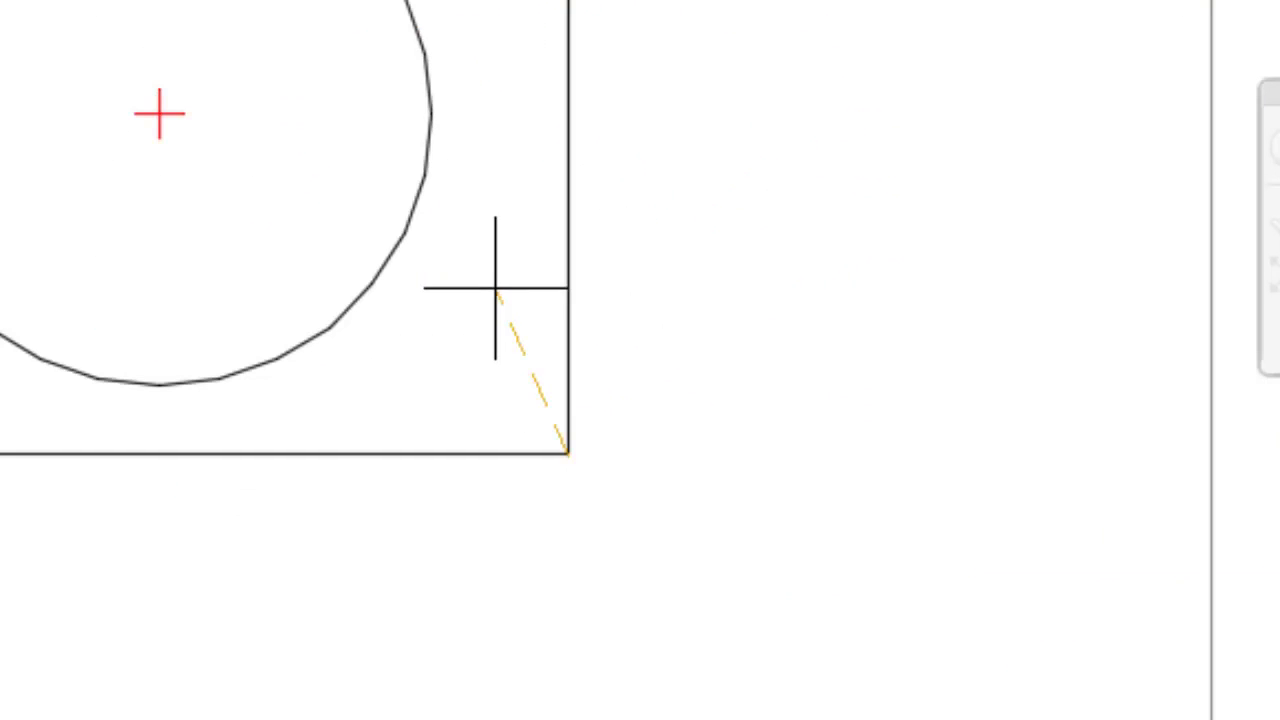
left_click(425, 229)
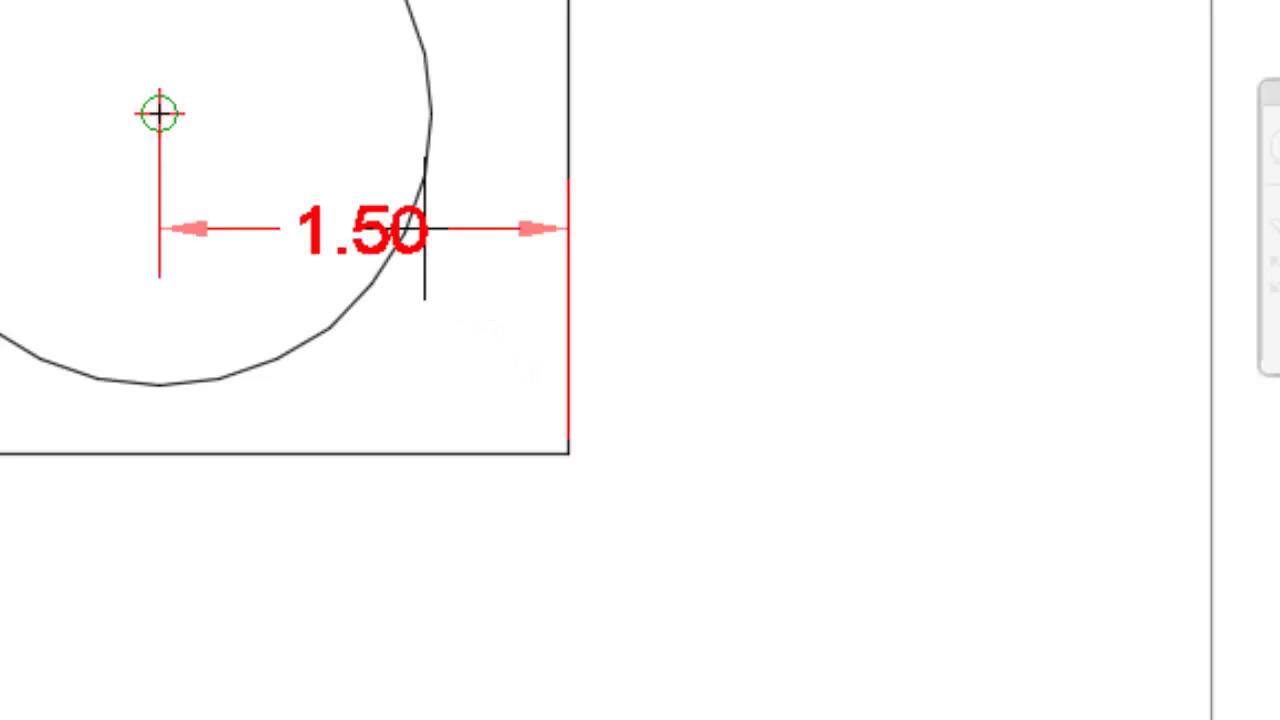
left_click(830, 264)
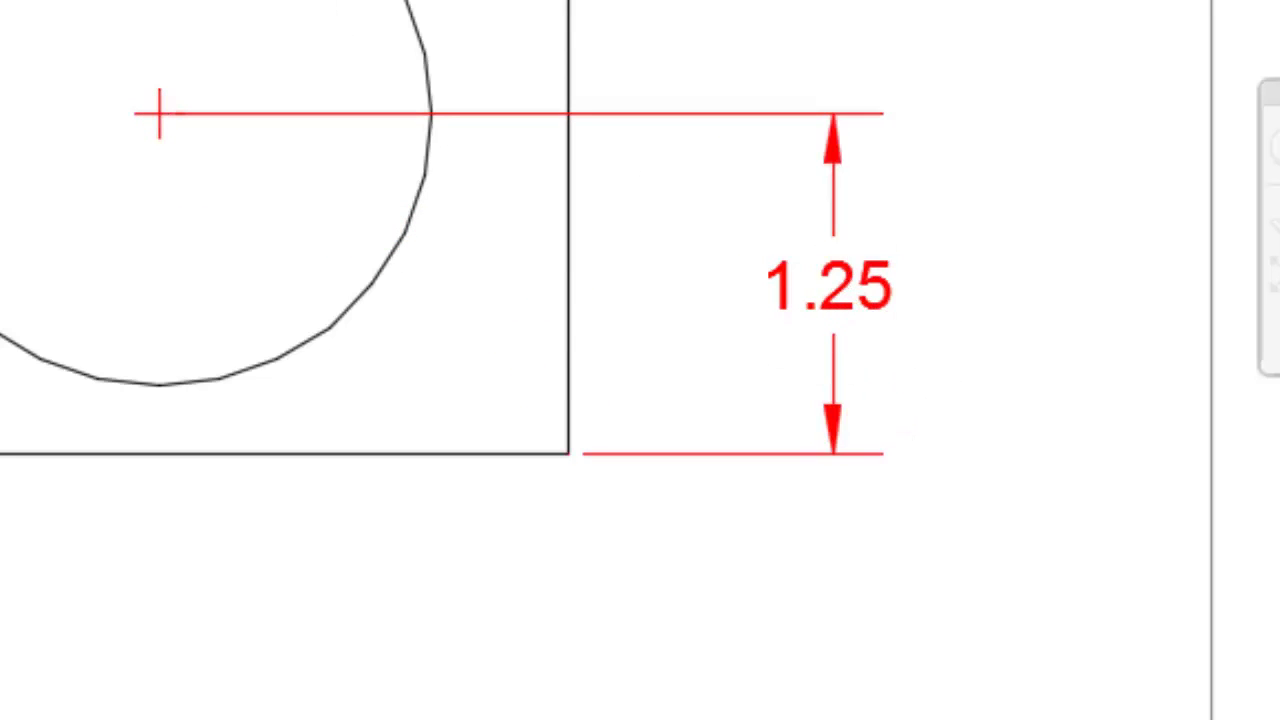
mouse_move(568, 452)
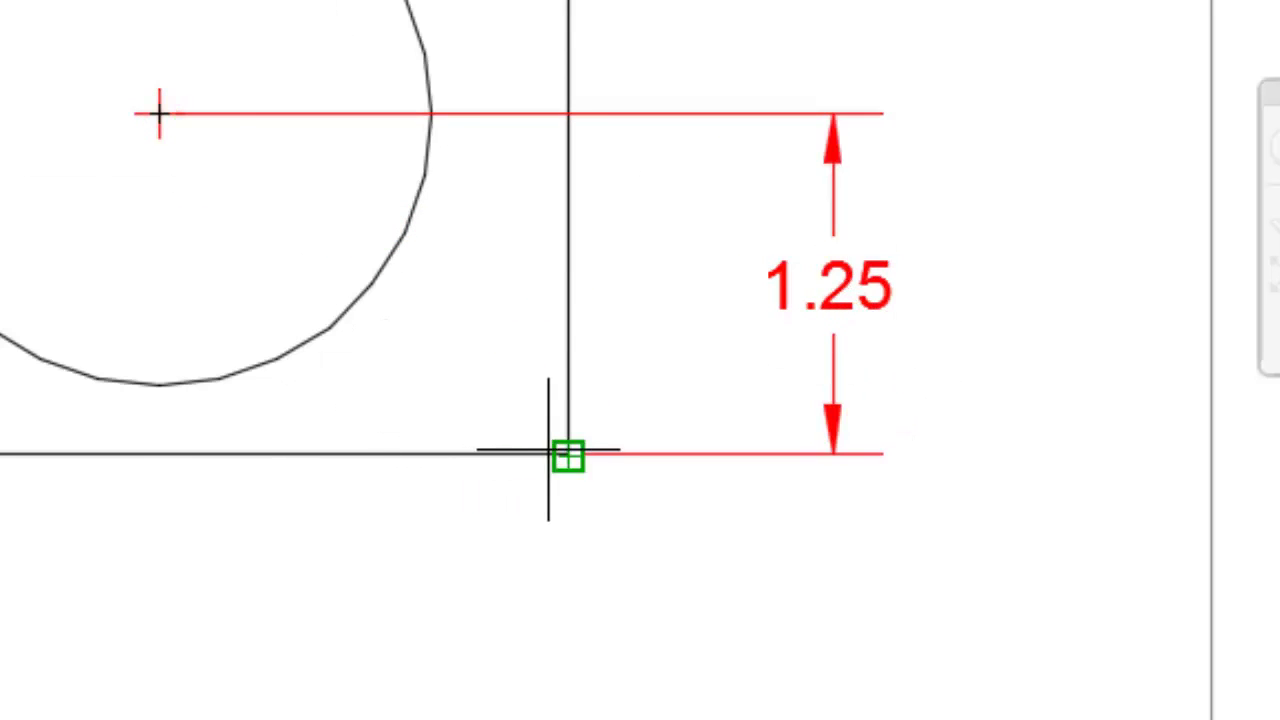
left_click(336, 352)
left_click(335, 645)
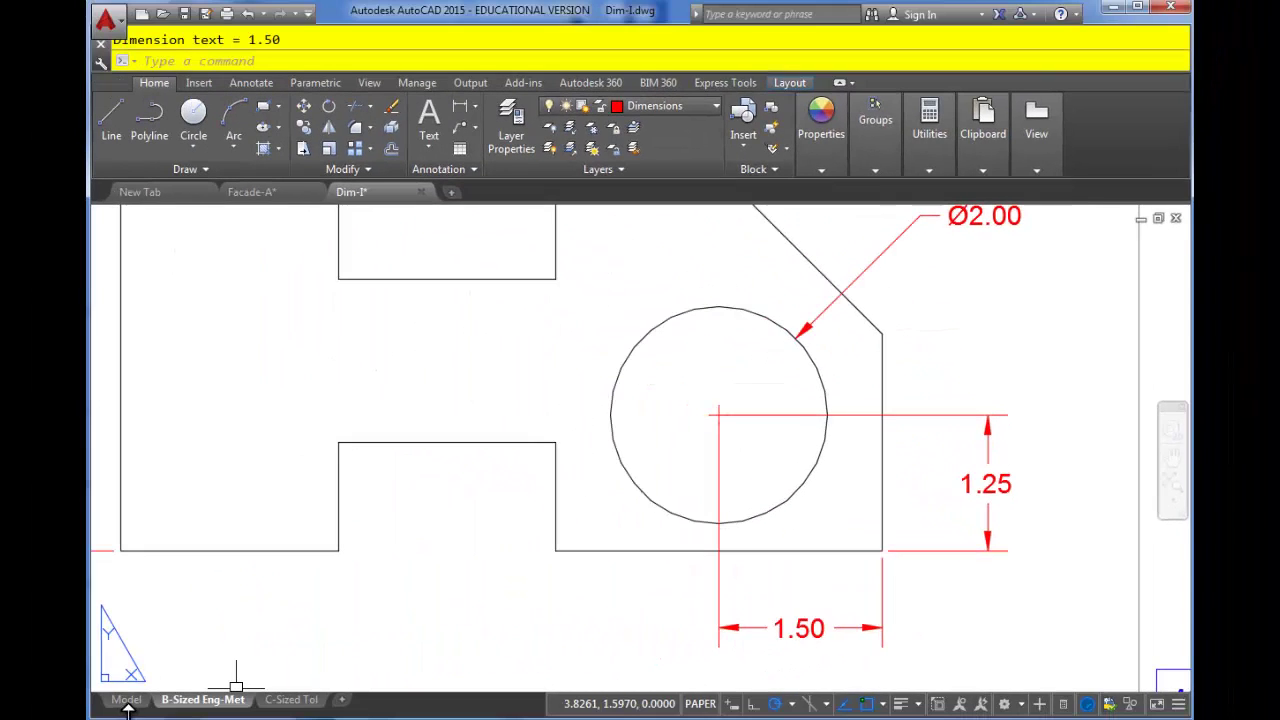
- Move the circle up and left, then check the layout dimensions now read 1.73 and 1.48
left_click(126, 700)
left_click(737, 514)
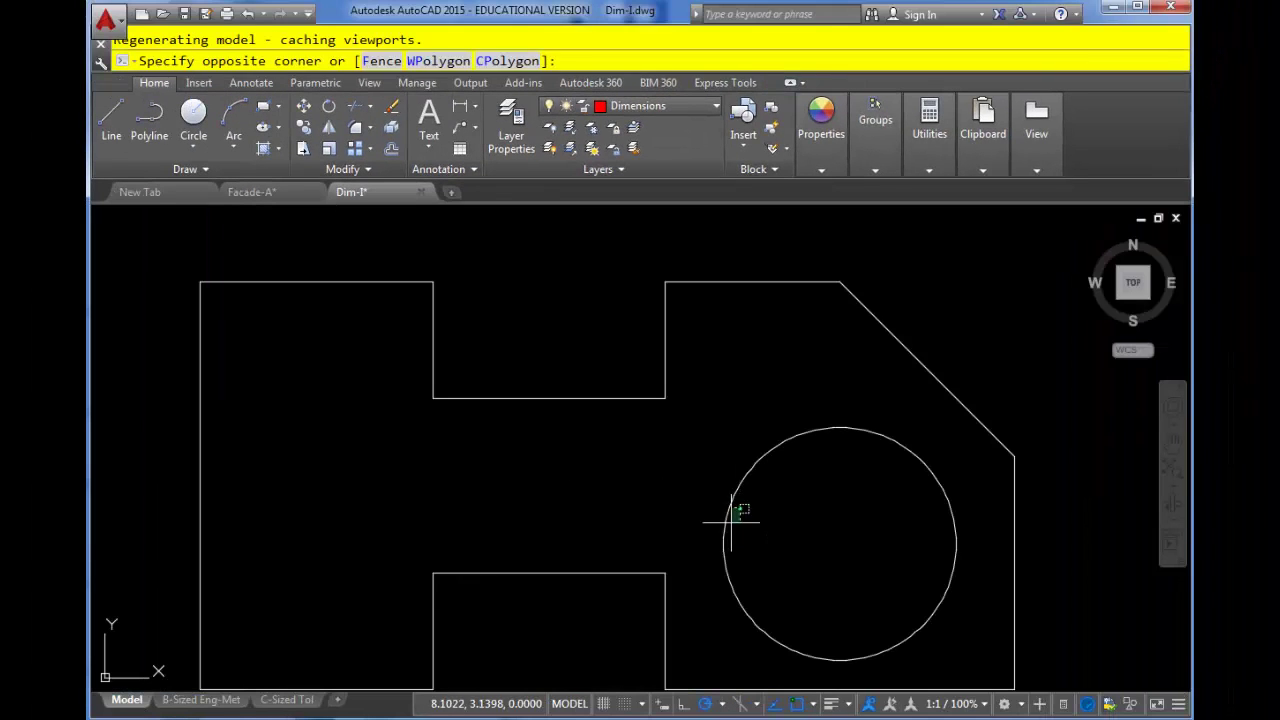
left_click(838, 537)
left_click(838, 537)
left_click(813, 517)
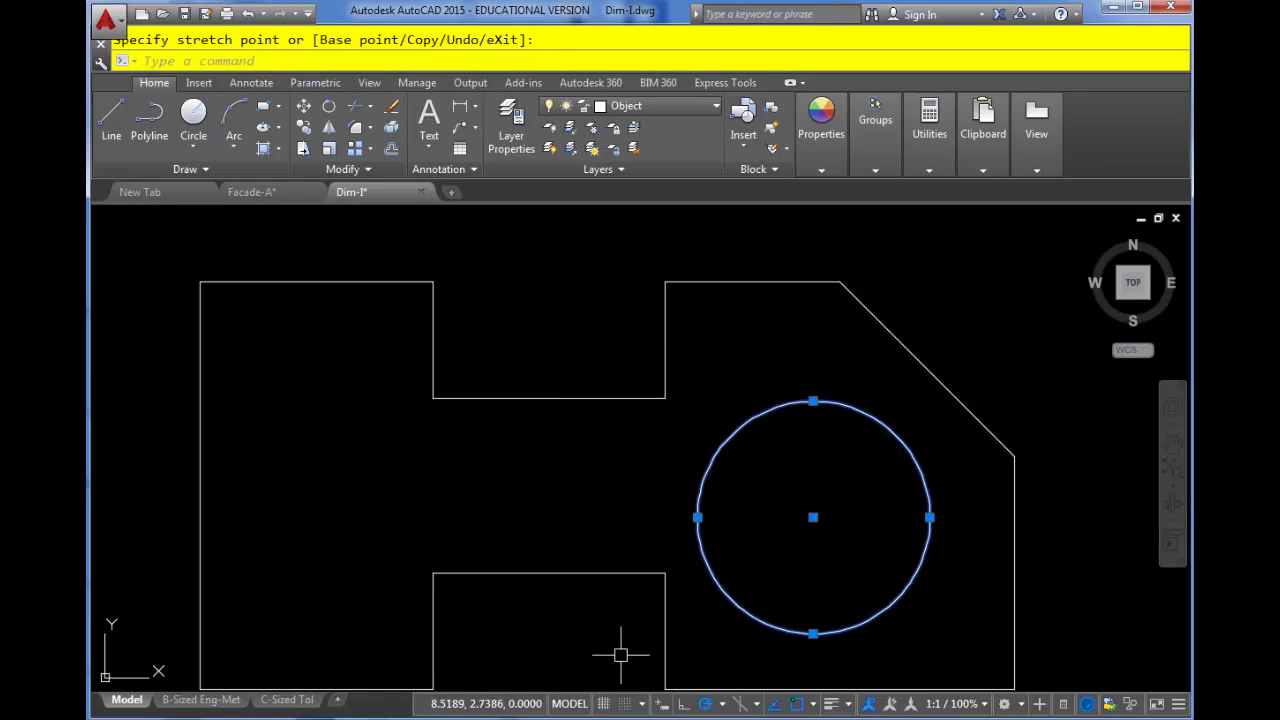
left_click(205, 700)
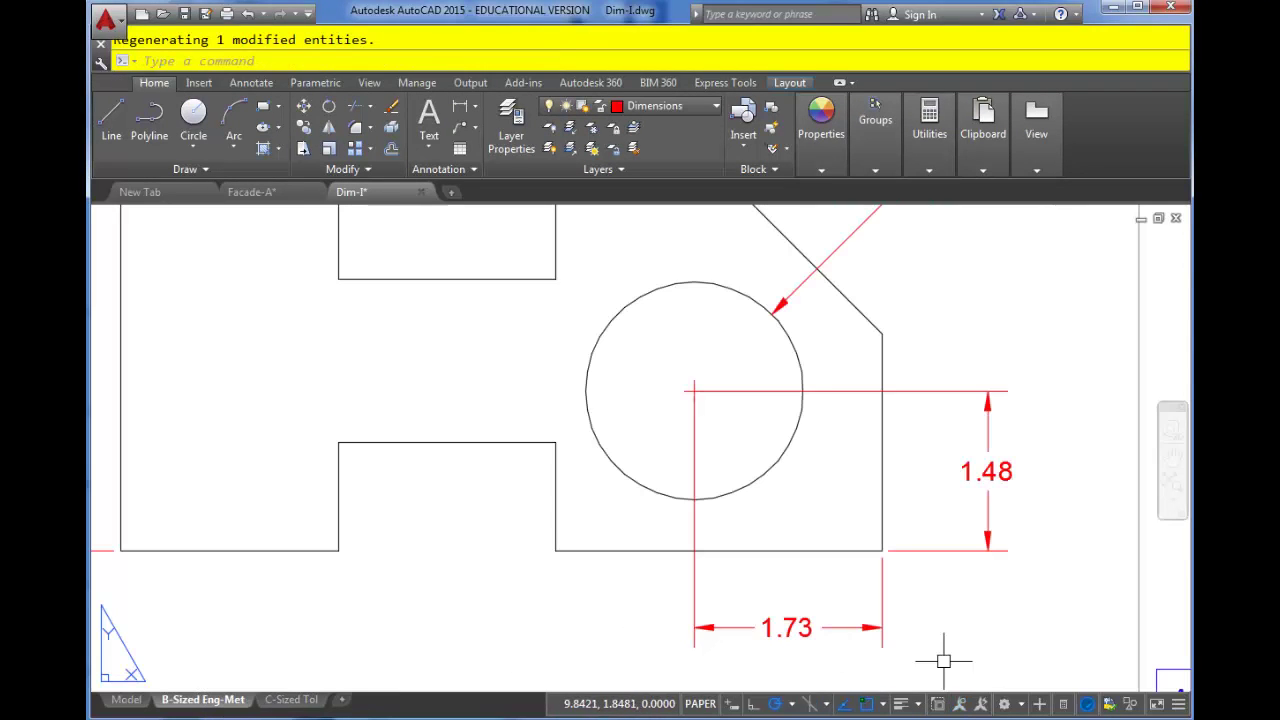